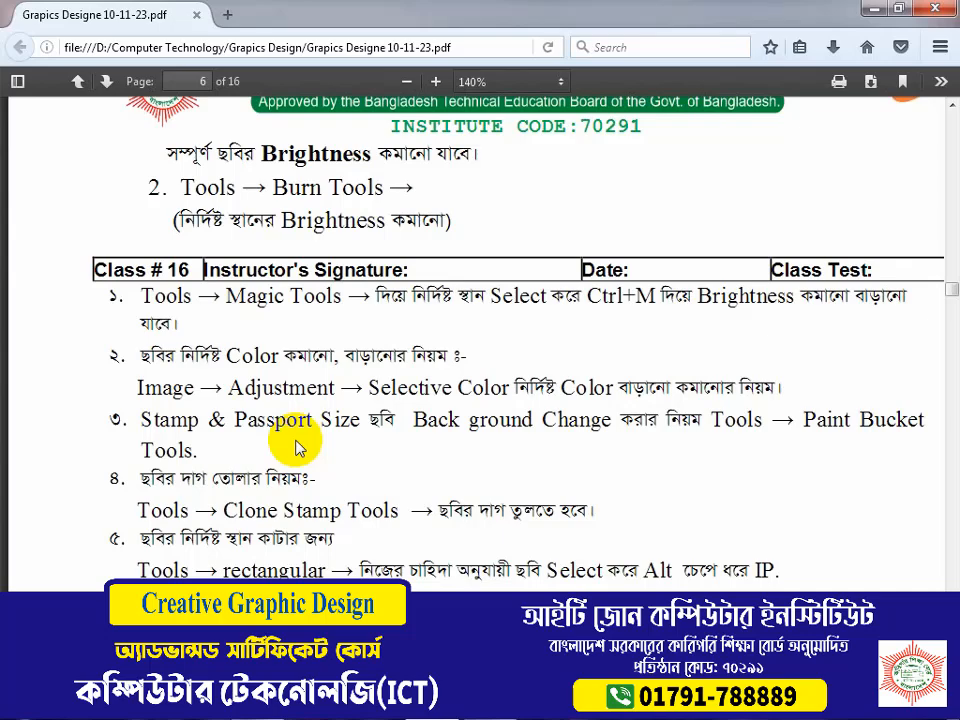
Leave the PDF for Photoshop and browse the files to open as far as the New Hd poto 2020 folder on drive D:
{"action": "left_click", "coordinate": [932, 12]}
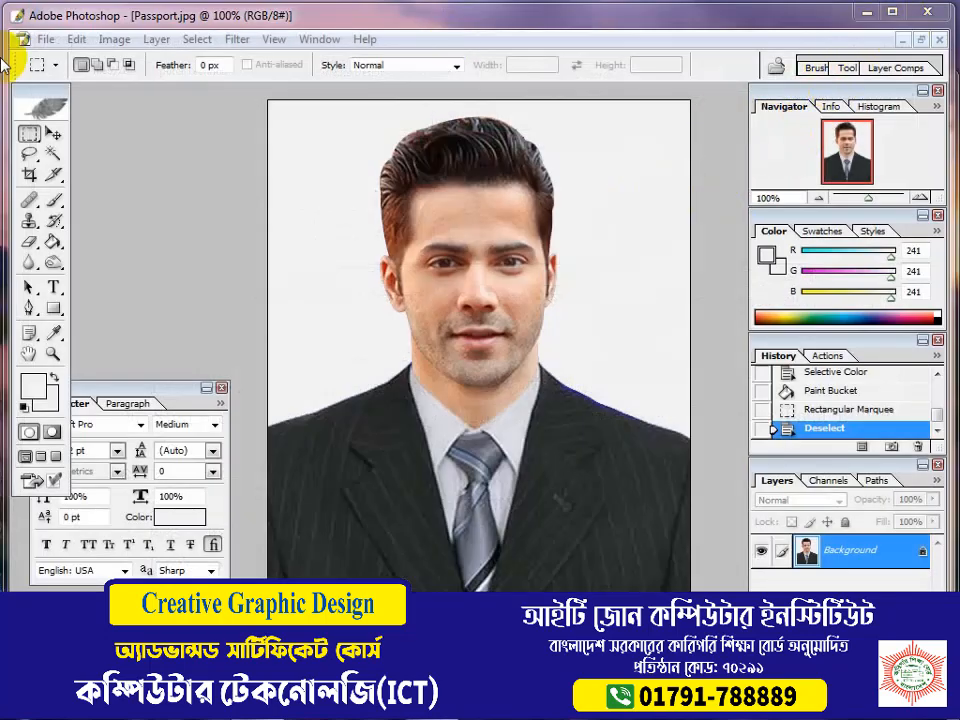
{"action": "left_click", "coordinate": [46, 39]}
{"action": "left_click", "coordinate": [60, 79]}
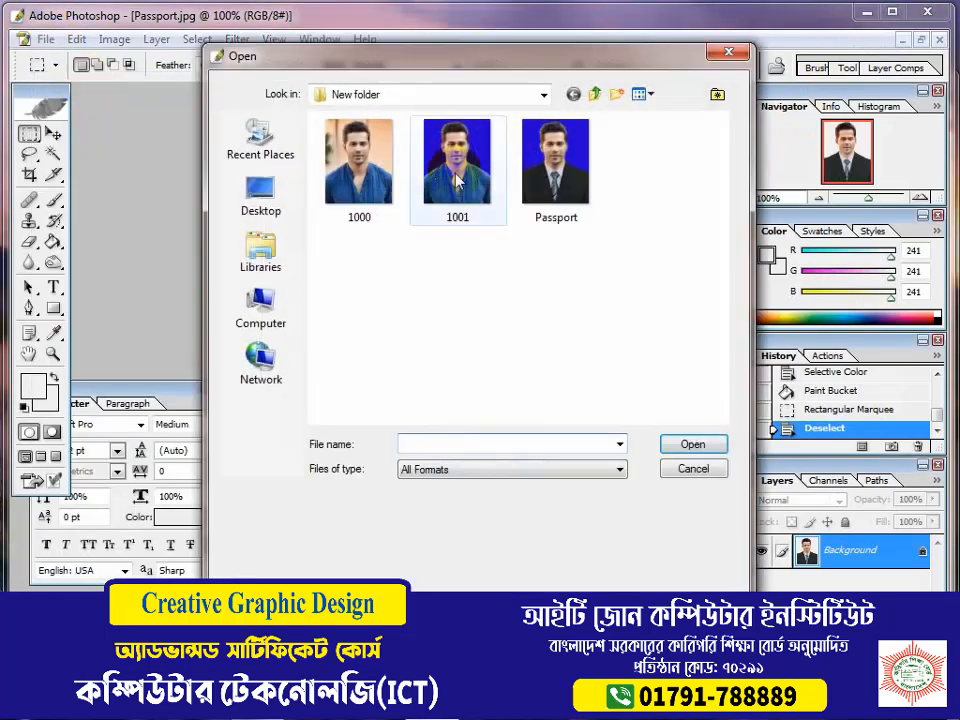
{"action": "left_click", "coordinate": [288, 318]}
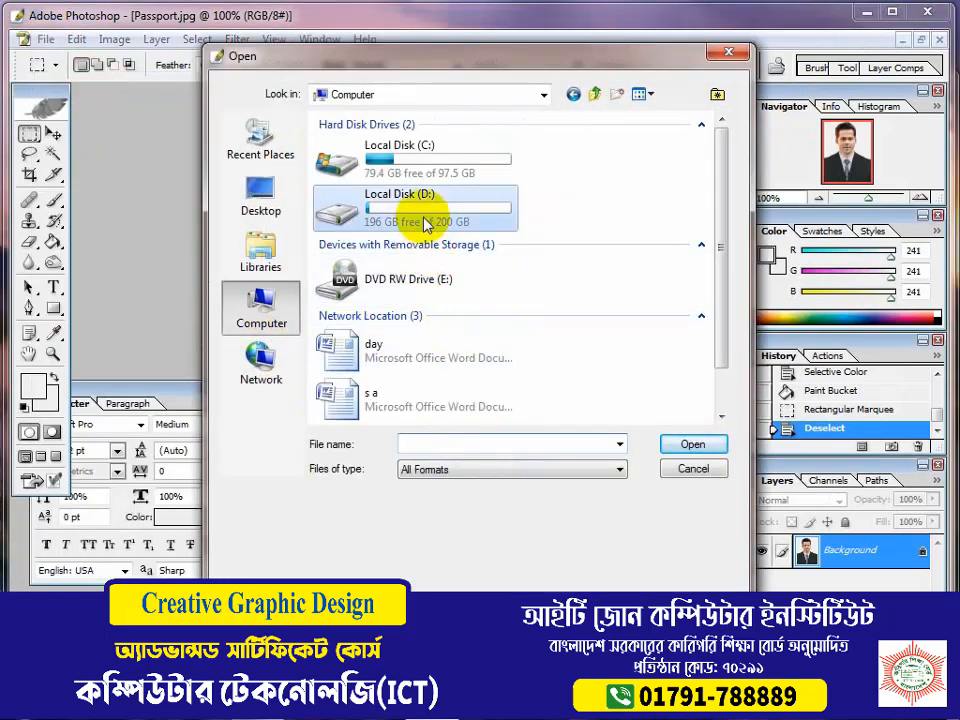
{"action": "double_click", "coordinate": [424, 214]}
{"action": "double_click", "coordinate": [405, 320]}
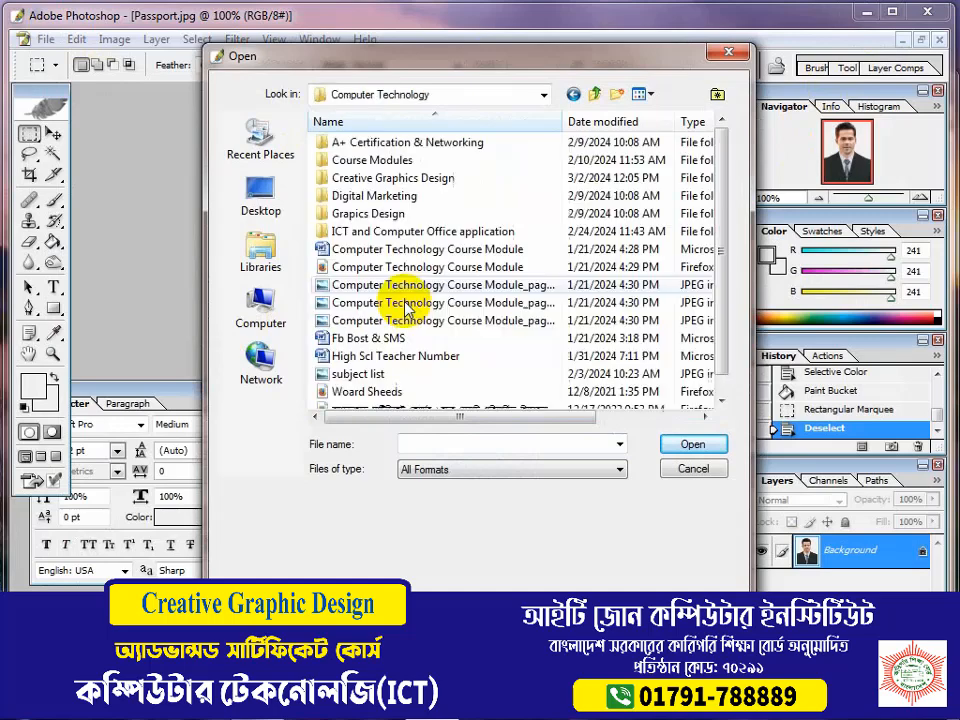
{"action": "left_click", "coordinate": [592, 95]}
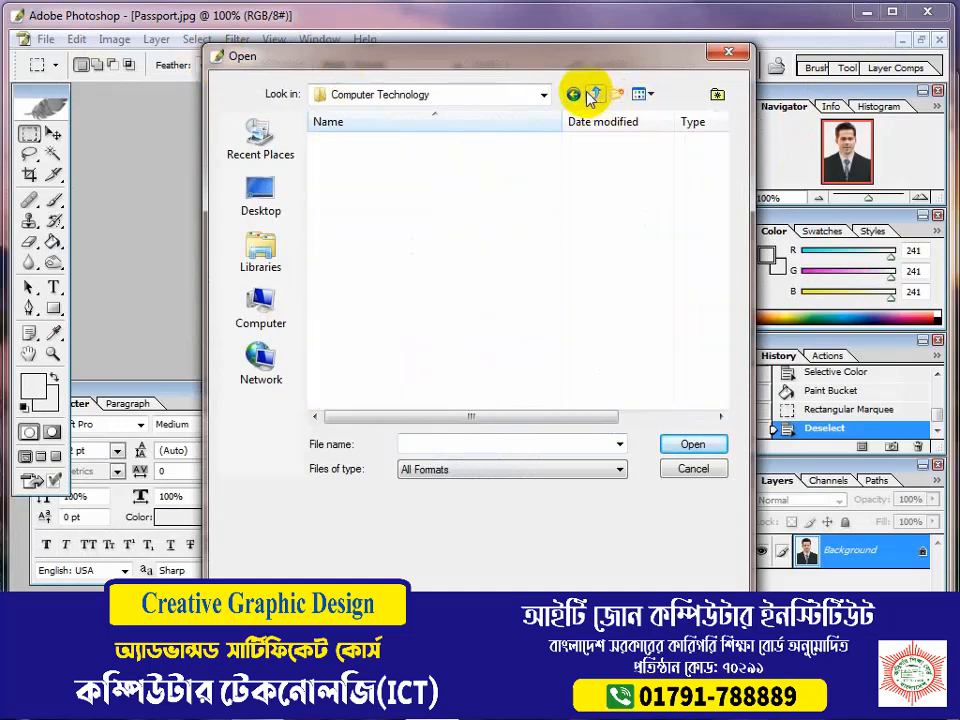
{"action": "scroll", "coordinate": [418, 354], "scroll_direction": "down", "scroll_amount": 2}
{"action": "double_click", "coordinate": [410, 322]}
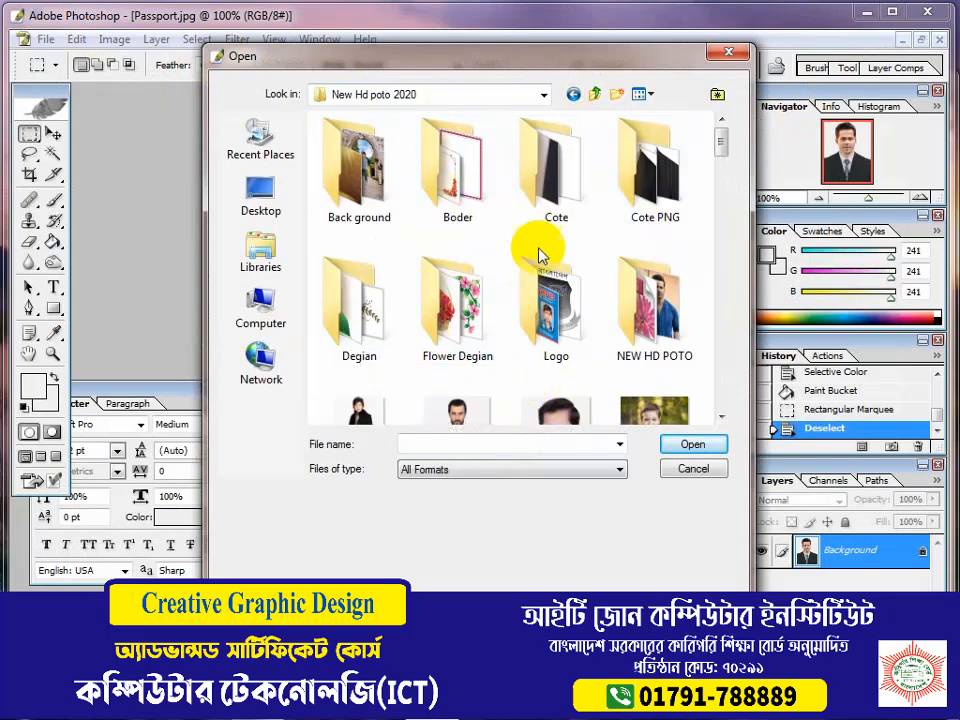
Look through New Hd poto 2020 and its Back ground, Boder, Cote and Cote PNG subfolders for a suitable photo, without opening any file
{"action": "scroll", "coordinate": [538, 256], "scroll_direction": "down", "scroll_amount": 3}
{"action": "scroll", "coordinate": [521, 300], "scroll_direction": "up", "scroll_amount": 3}
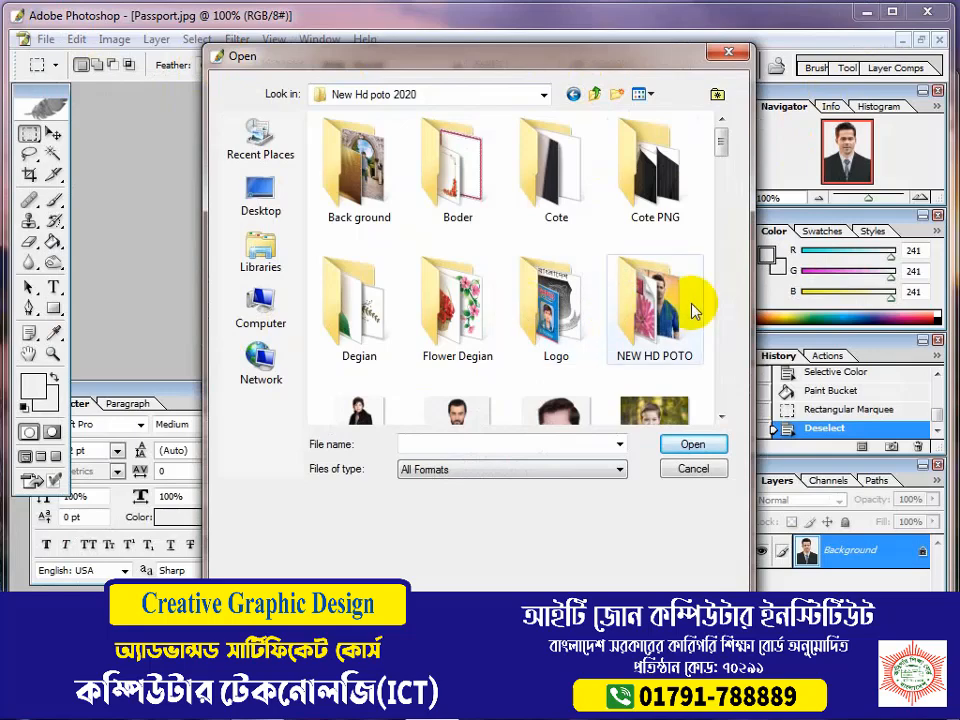
{"action": "double_click", "coordinate": [356, 162]}
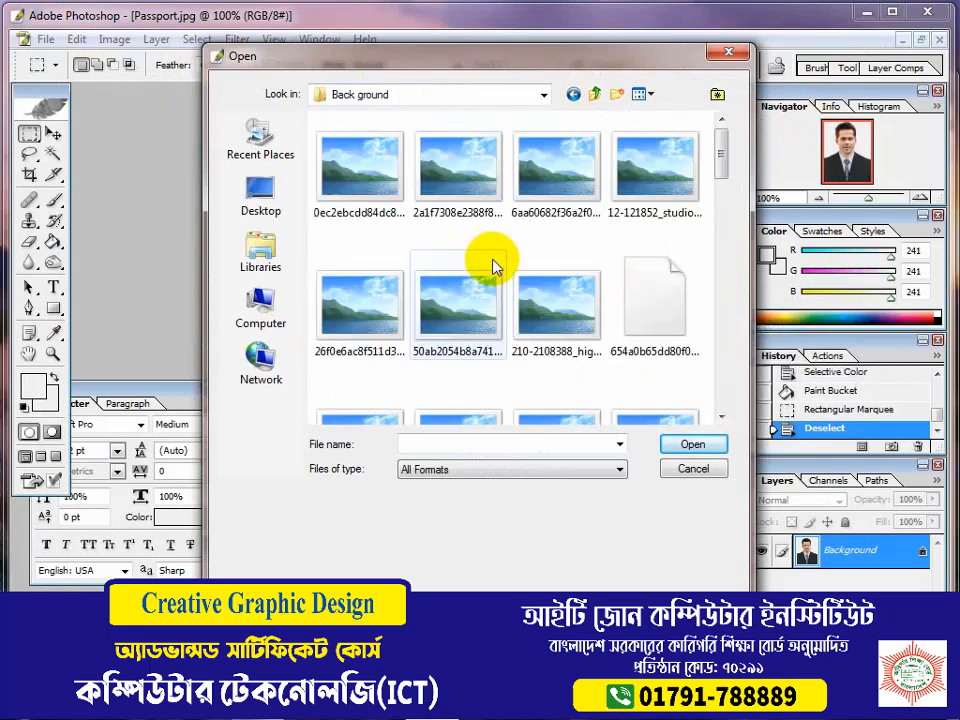
{"action": "left_click", "coordinate": [597, 96]}
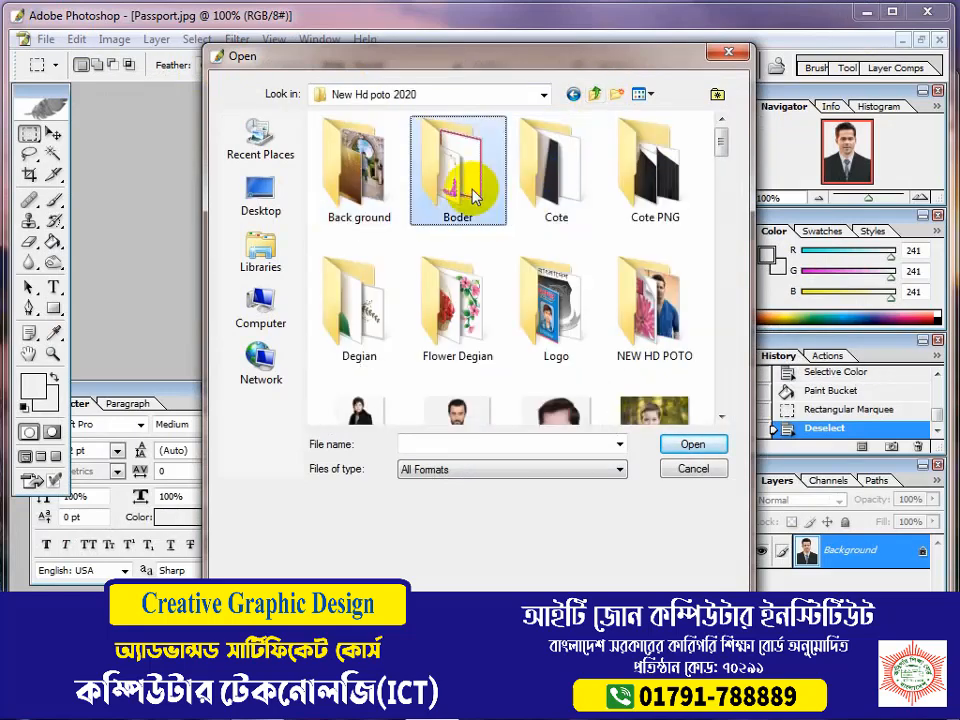
{"action": "double_click", "coordinate": [474, 197]}
{"action": "left_click", "coordinate": [597, 96]}
{"action": "double_click", "coordinate": [588, 175]}
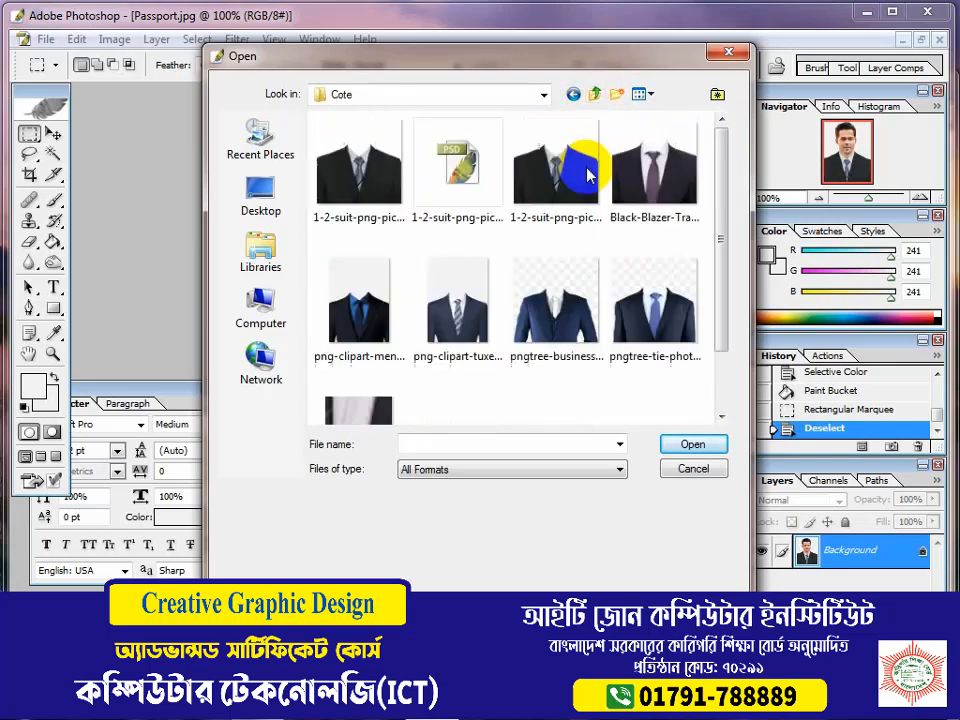
{"action": "left_click", "coordinate": [596, 95]}
{"action": "double_click", "coordinate": [648, 175]}
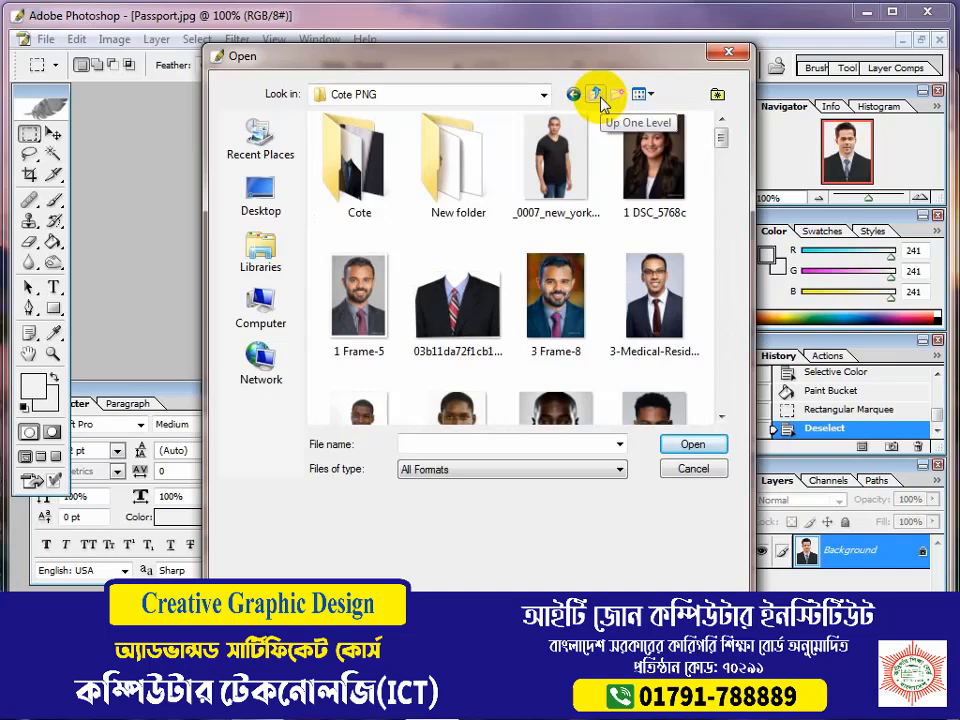
{"action": "scroll", "coordinate": [579, 268], "scroll_direction": "down", "scroll_amount": 5}
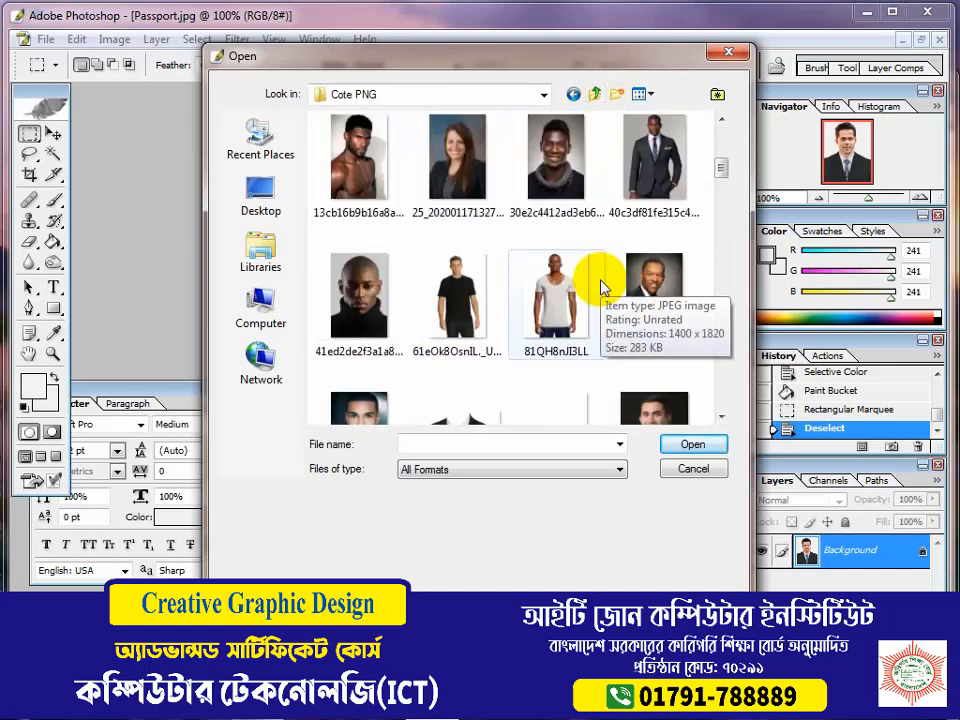
{"action": "scroll", "coordinate": [604, 282], "scroll_direction": "down", "scroll_amount": 5}
{"action": "scroll", "coordinate": [612, 282], "scroll_direction": "down", "scroll_amount": 5}
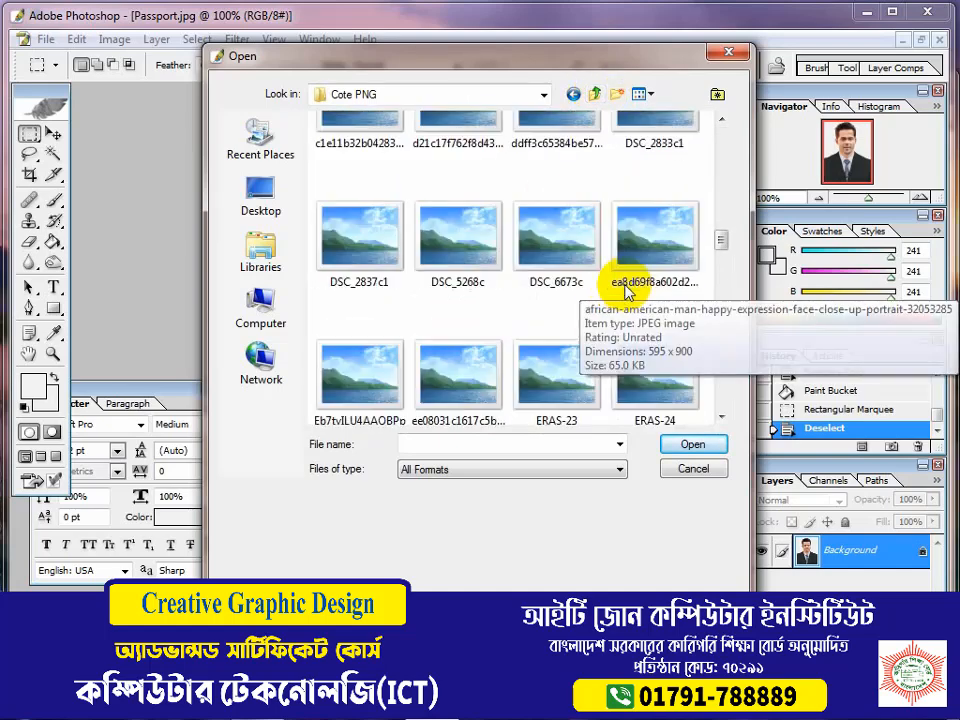
{"action": "left_click", "coordinate": [597, 94]}
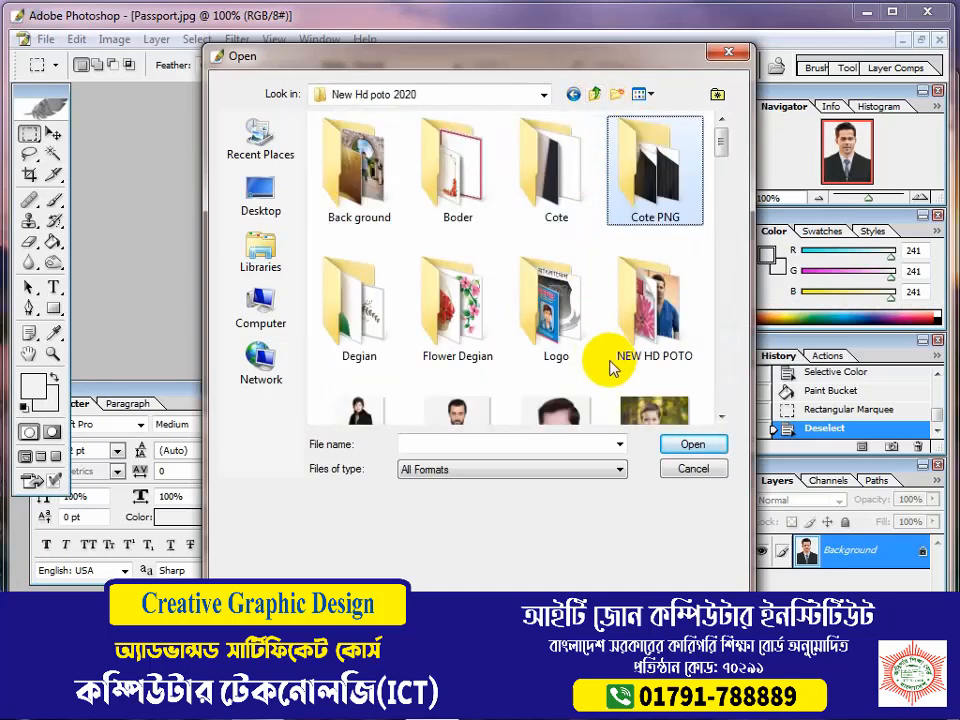
{"action": "scroll", "coordinate": [523, 319], "scroll_direction": "down", "scroll_amount": 2}
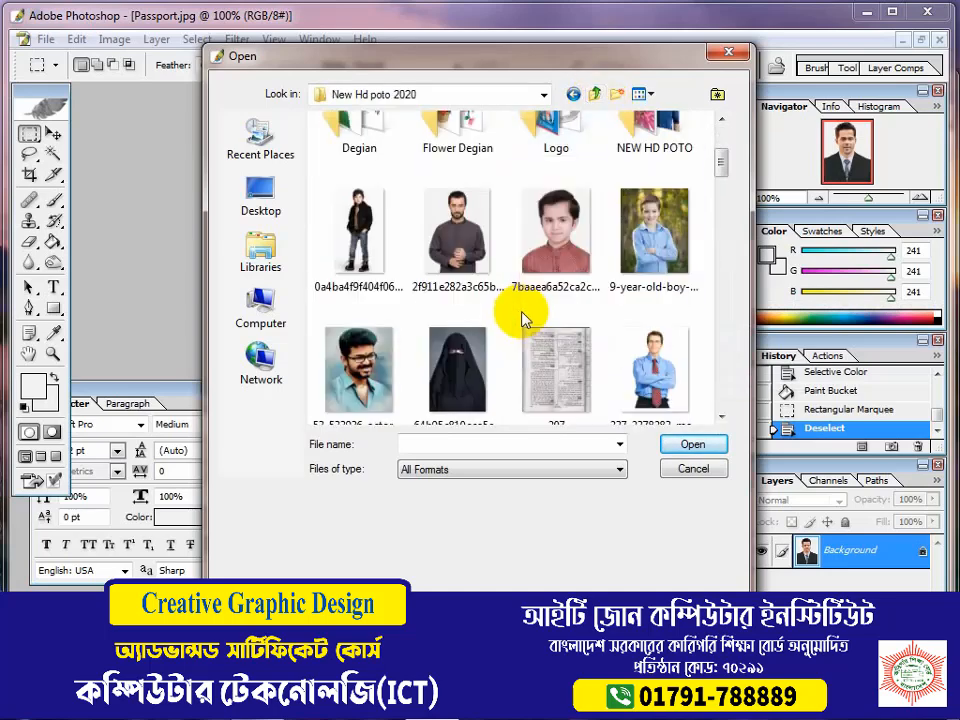
{"action": "scroll", "coordinate": [523, 319], "scroll_direction": "down", "scroll_amount": 10}
{"action": "scroll", "coordinate": [523, 319], "scroll_direction": "up", "scroll_amount": 12}
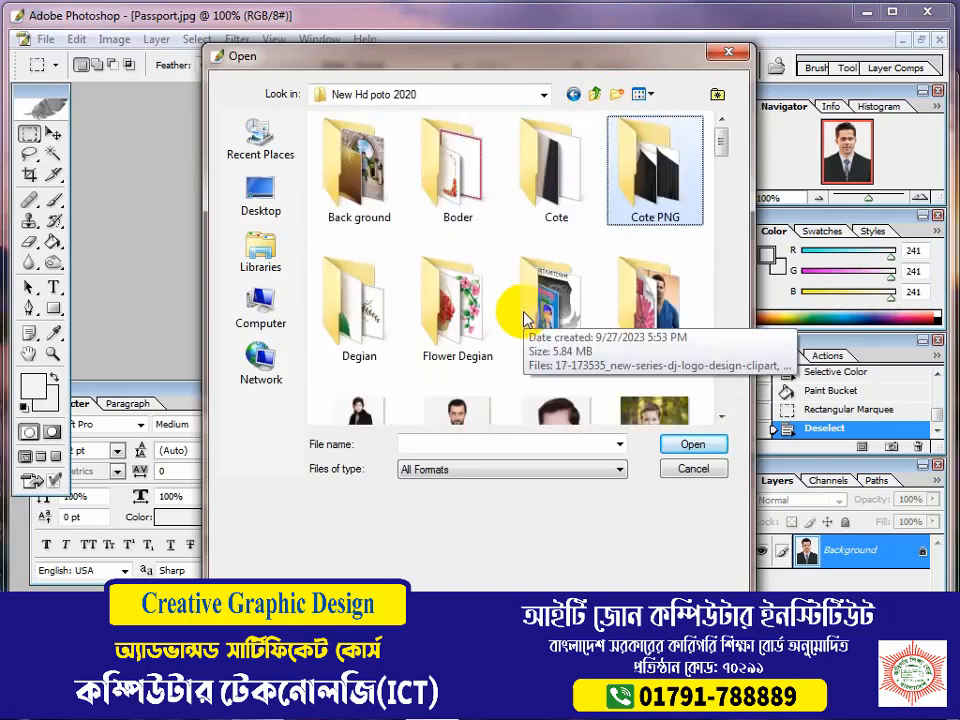
{"action": "left_click", "coordinate": [728, 52]}
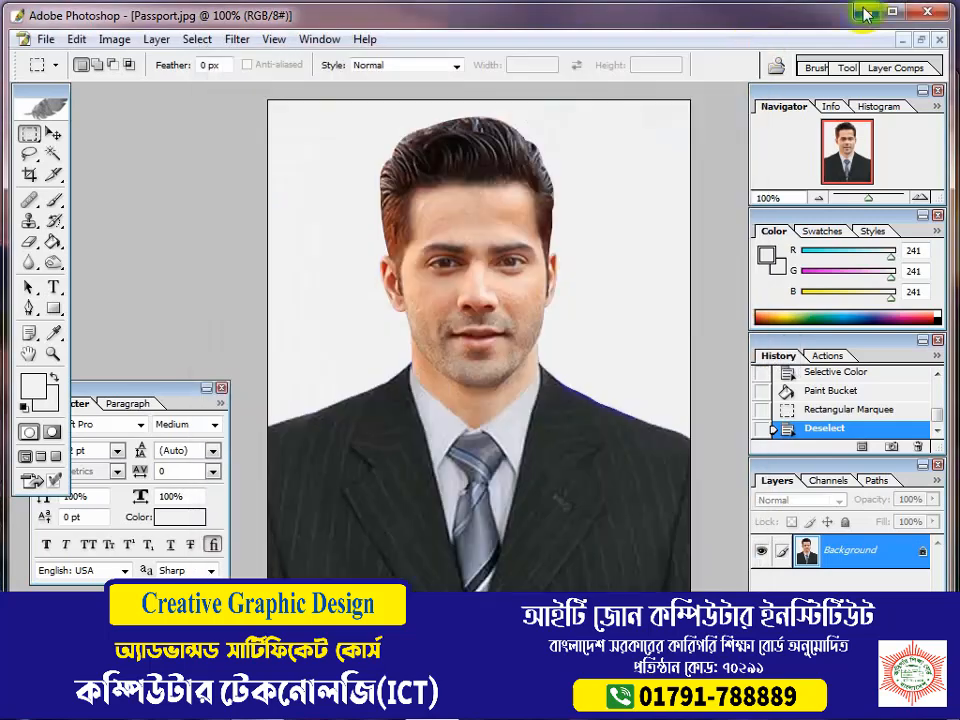
Copy the Face Bron folder from the NEW HD POTO folder on Removable Disk (F:) and close that window
{"action": "left_click", "coordinate": [877, 12]}
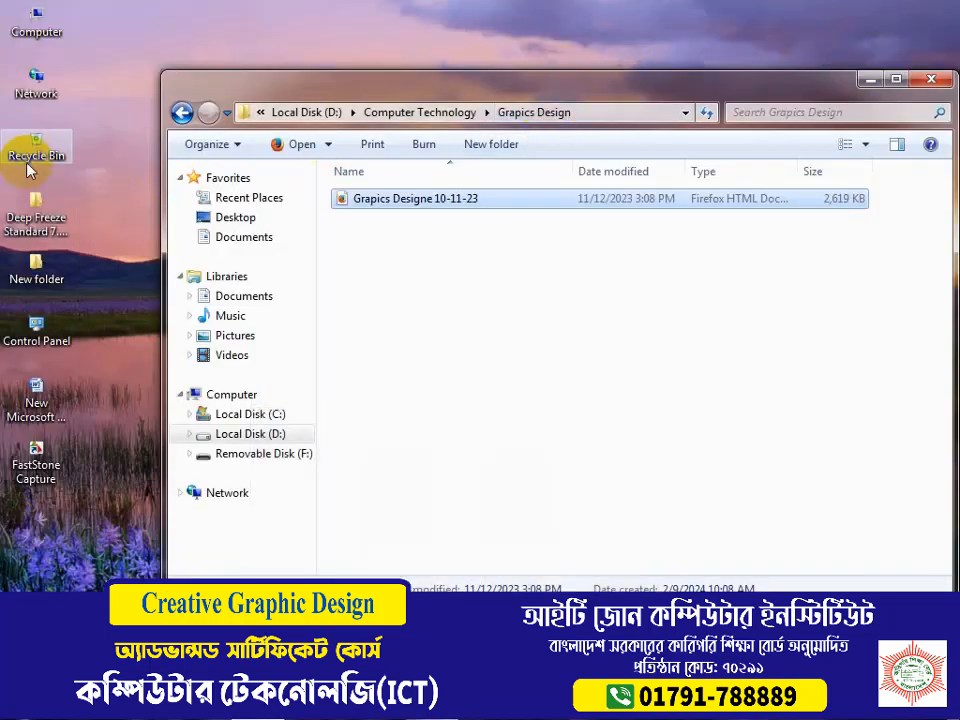
{"action": "double_click", "coordinate": [52, 44]}
{"action": "double_click", "coordinate": [508, 236]}
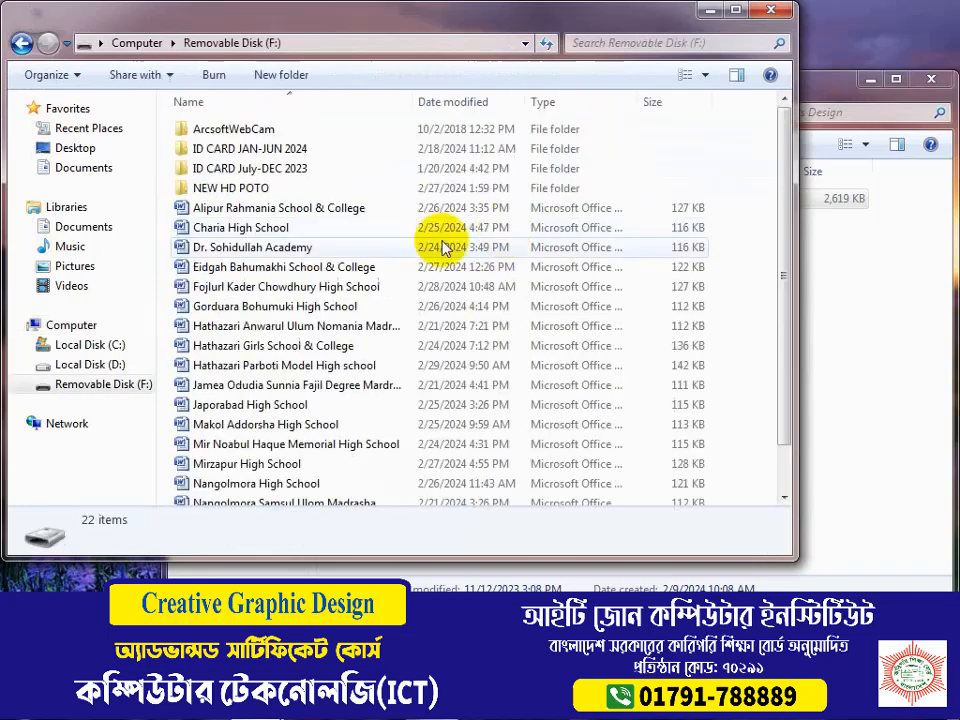
{"action": "double_click", "coordinate": [229, 187]}
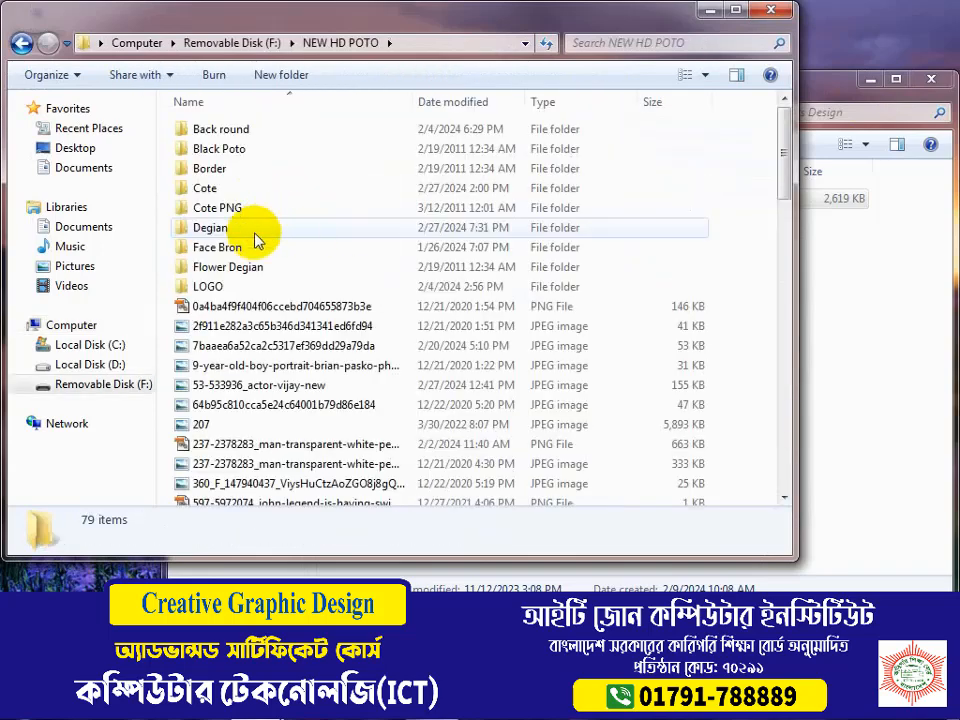
{"action": "right_click", "coordinate": [229, 252]}
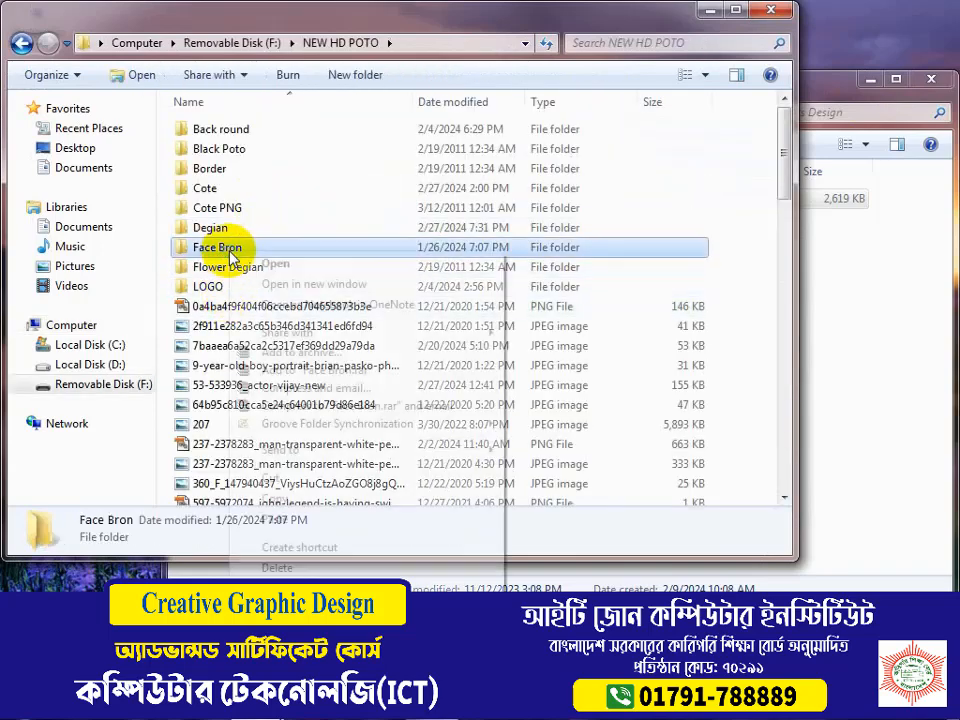
{"action": "left_click", "coordinate": [285, 500]}
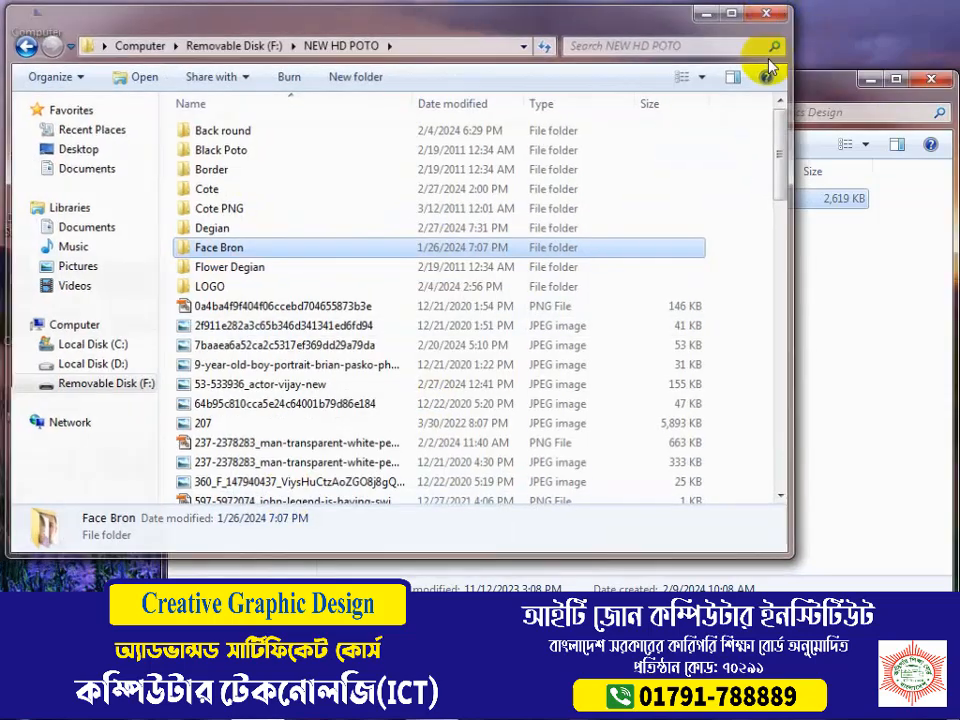
{"action": "left_click", "coordinate": [770, 10]}
Paste the copied folder into New Hd poto 2020 on Local Disk (D:)
{"action": "left_click", "coordinate": [182, 113]}
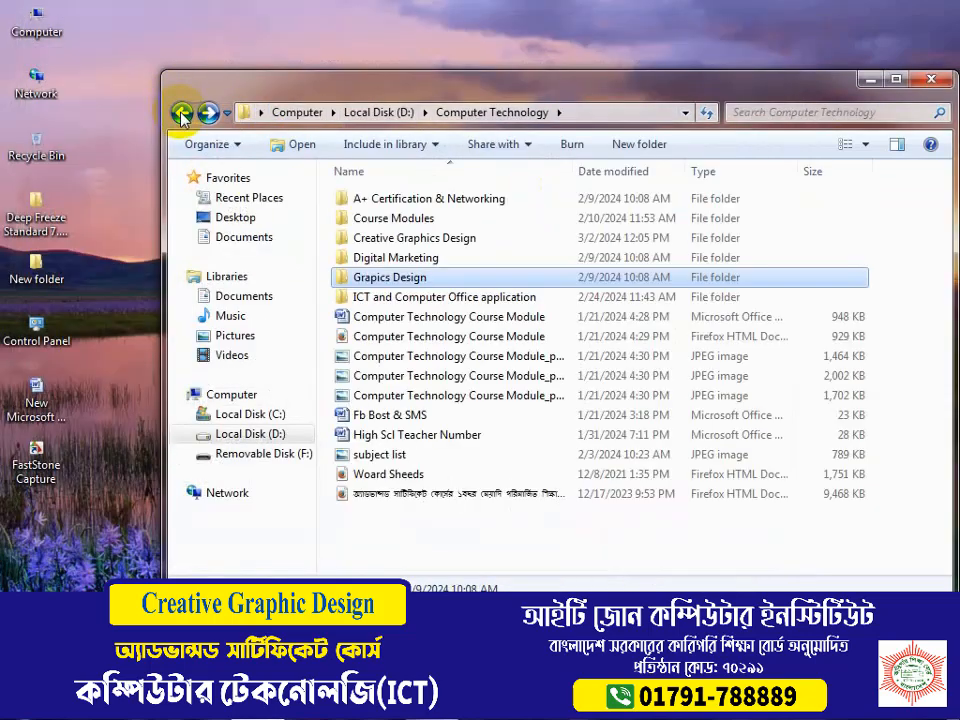
{"action": "left_click", "coordinate": [182, 113]}
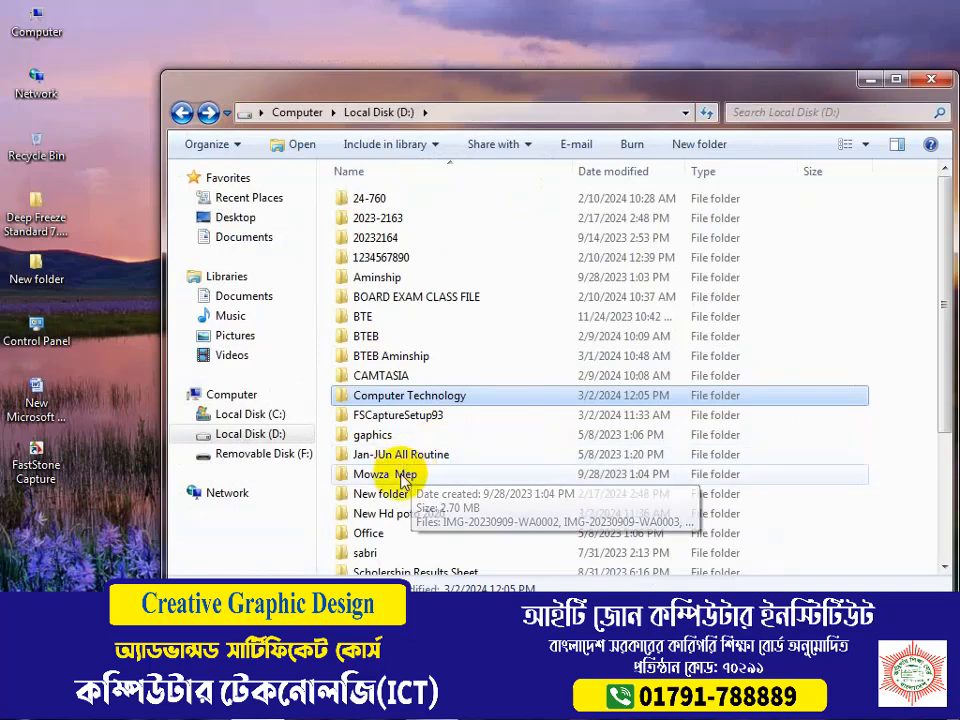
{"action": "double_click", "coordinate": [418, 512]}
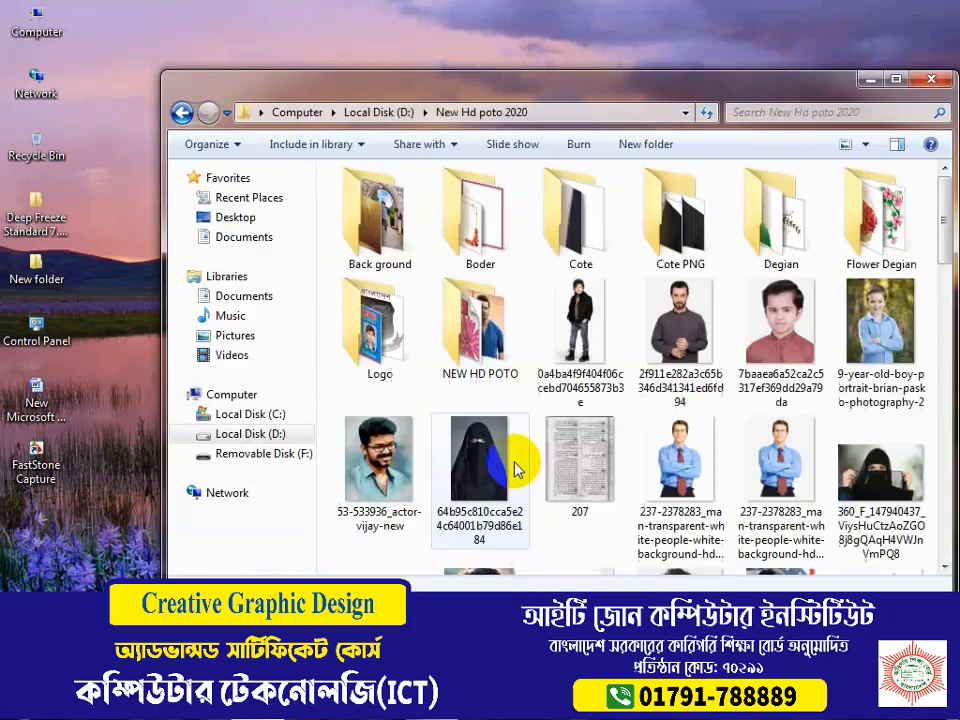
{"action": "left_click", "coordinate": [896, 78]}
{"action": "right_click", "coordinate": [827, 482]}
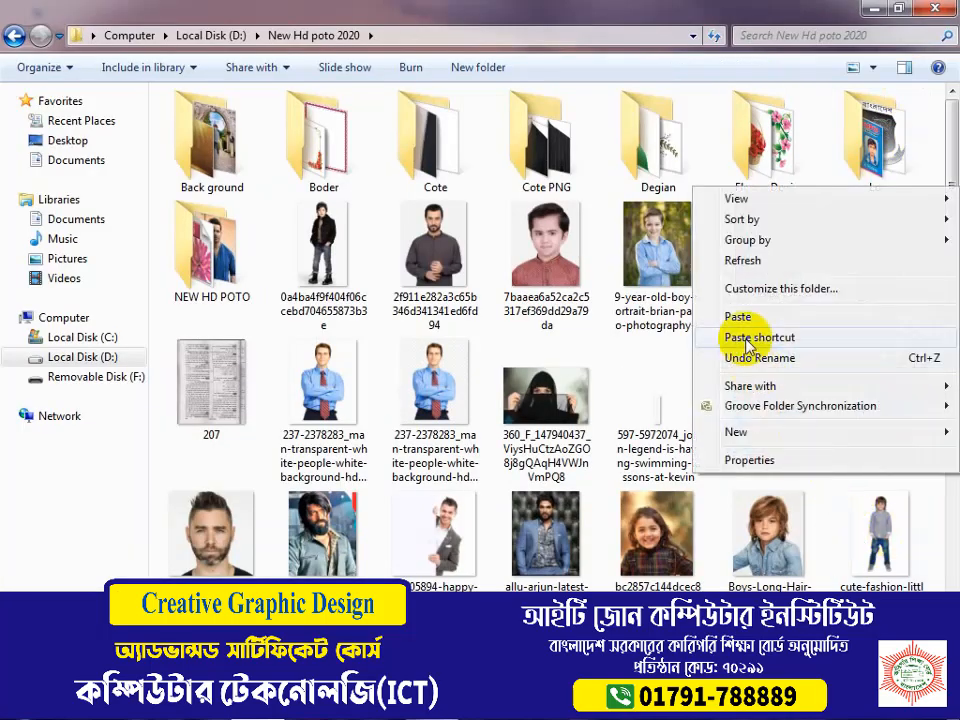
{"action": "left_click", "coordinate": [765, 316]}
Preview the 104728657-young-man-with-acne-problem-on-white-background photo from the Face Bron folder and open it in Photoshop
{"action": "double_click", "coordinate": [762, 178]}
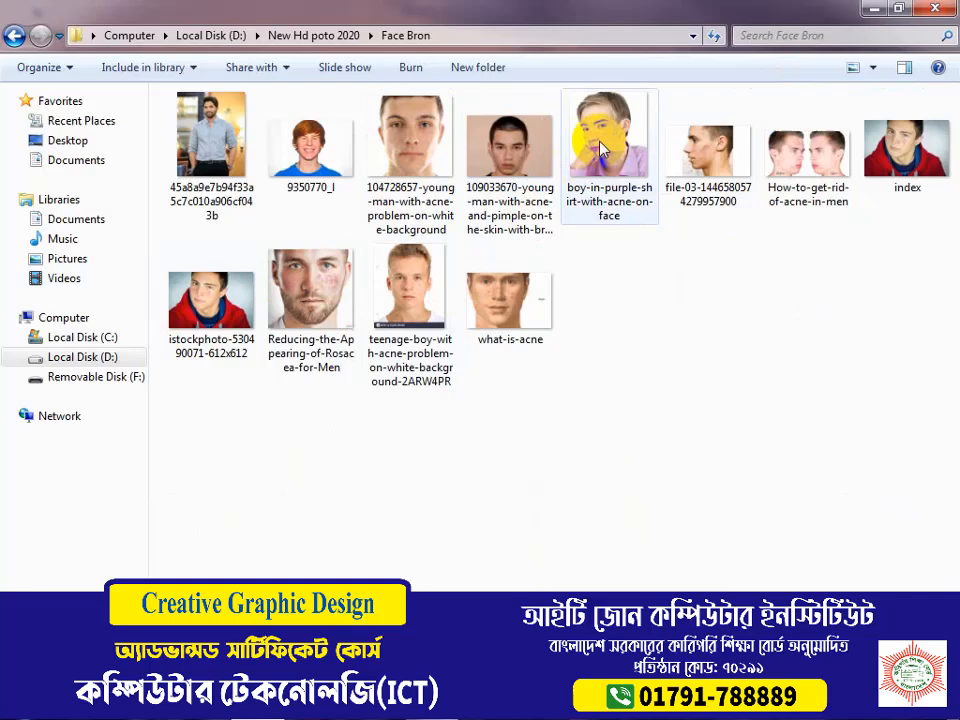
{"action": "double_click", "coordinate": [442, 120]}
{"action": "left_click", "coordinate": [935, 8]}
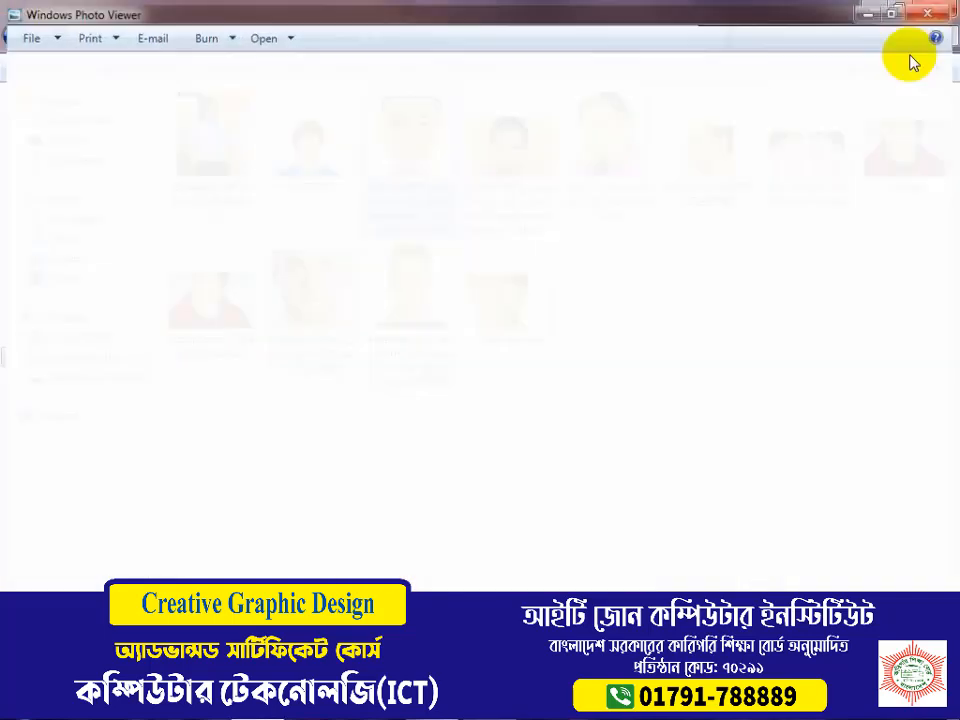
{"action": "left_click_drag", "start_coordinate": [411, 140], "coordinate": [497, 467]}
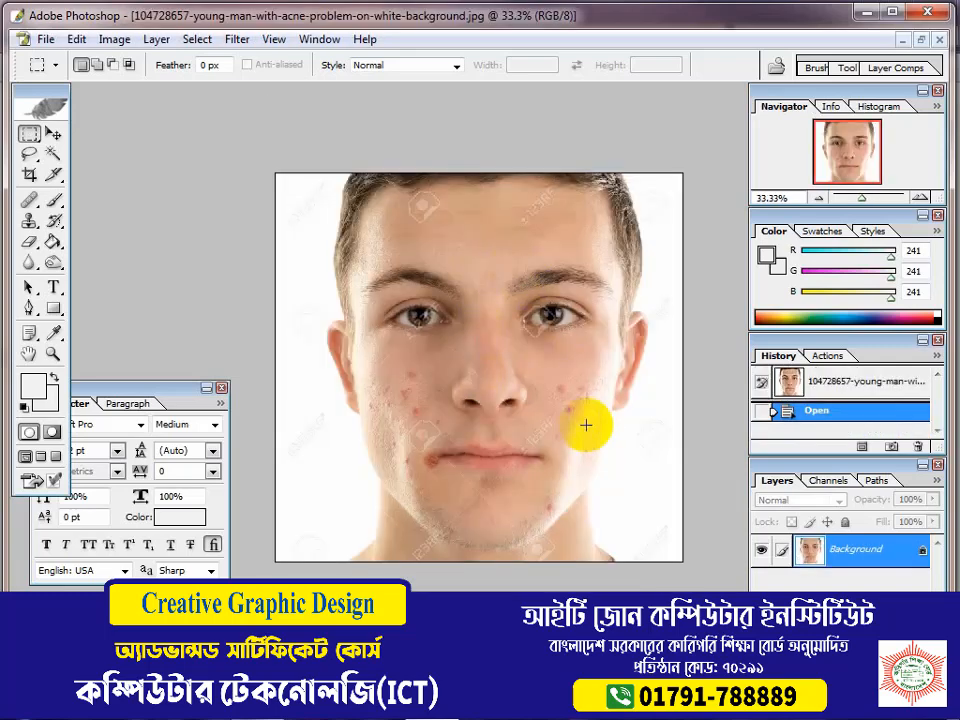
Examine the acne marks around the mouth and on the cheek beside the nose at 200% zoom
{"action": "scroll", "coordinate": [594, 456], "scroll_direction": "down", "scroll_amount": 1}
{"action": "scroll", "coordinate": [598, 467], "scroll_direction": "up", "scroll_amount": 2}
{"action": "scroll", "coordinate": [598, 467], "scroll_direction": "up", "scroll_amount": 3}
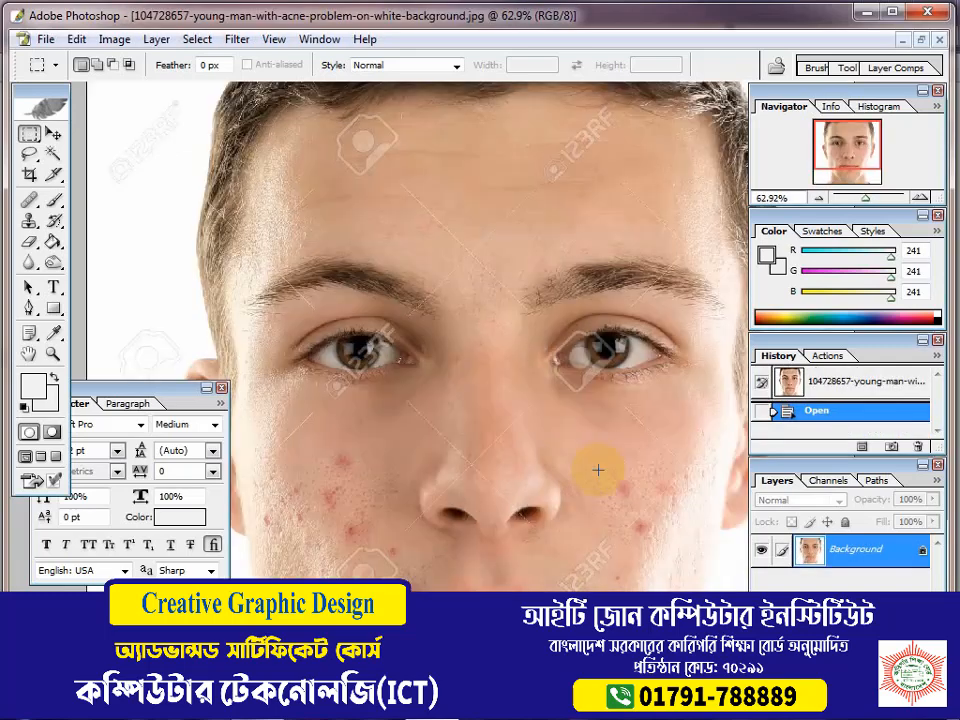
{"action": "left_click", "coordinate": [26, 352]}
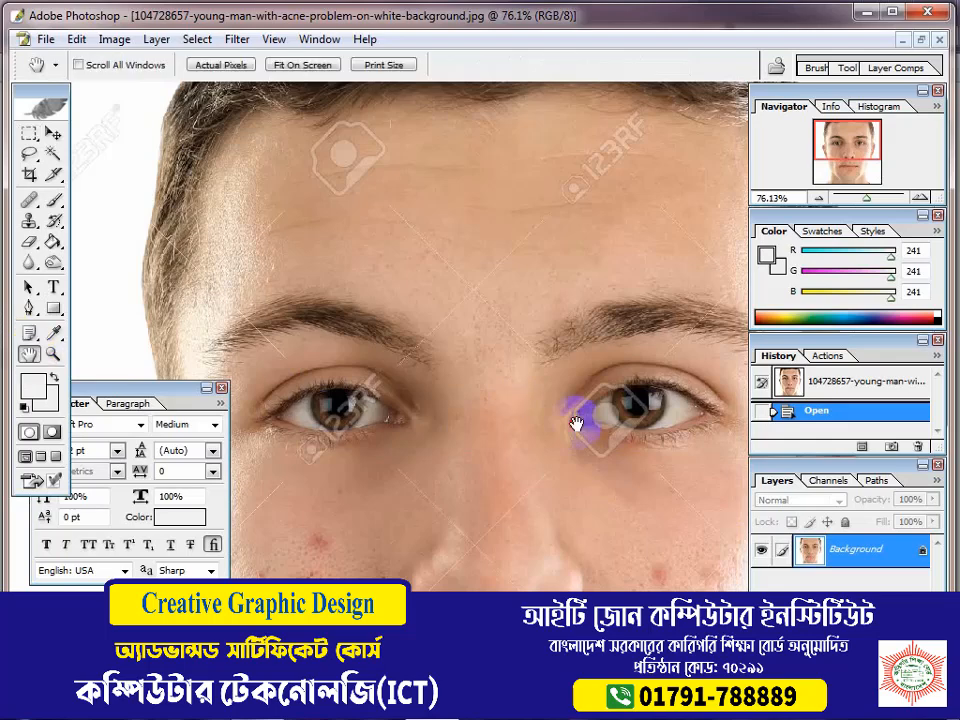
{"action": "left_click_drag", "start_coordinate": [574, 420], "coordinate": [606, 128]}
{"action": "left_click", "coordinate": [598, 241], "text": "ctrl"}
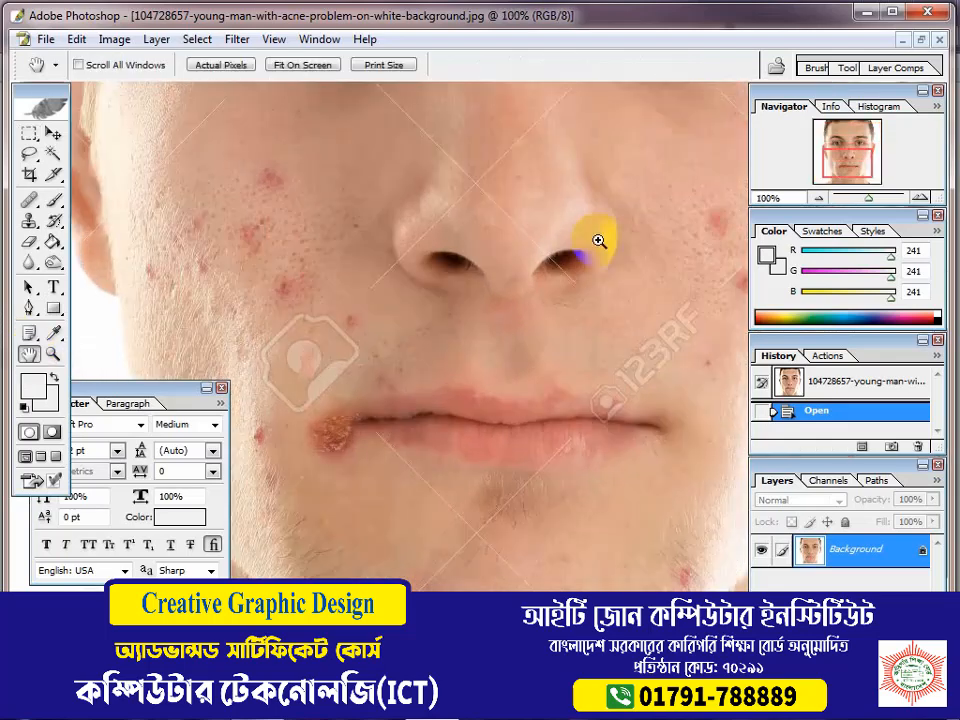
{"action": "left_click", "coordinate": [598, 241], "text": "ctrl"}
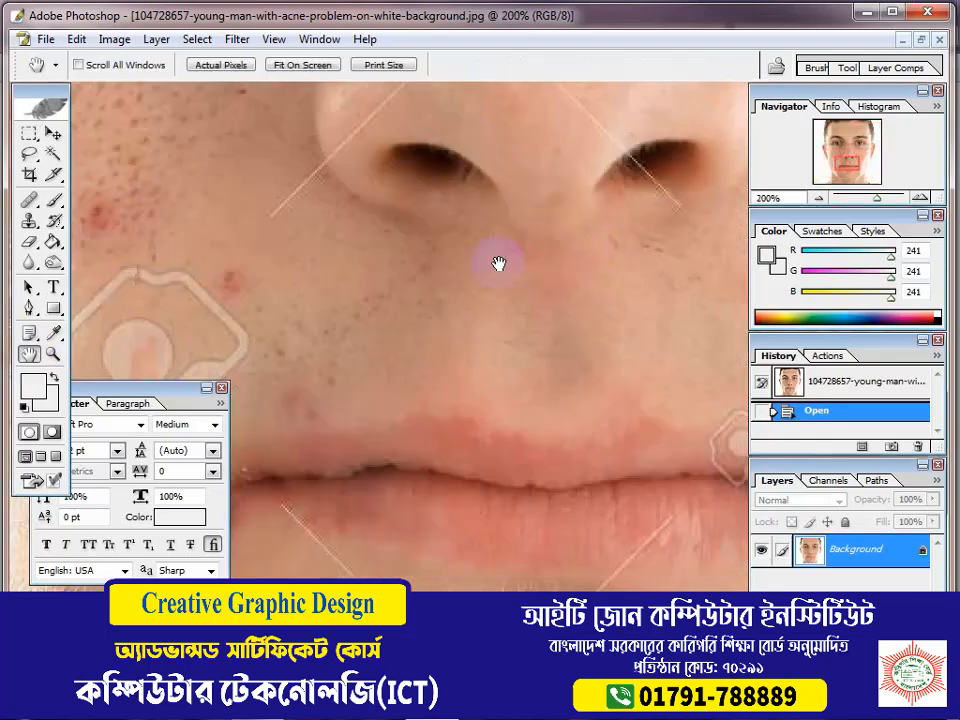
{"action": "left_click_drag", "start_coordinate": [498, 263], "coordinate": [562, 412]}
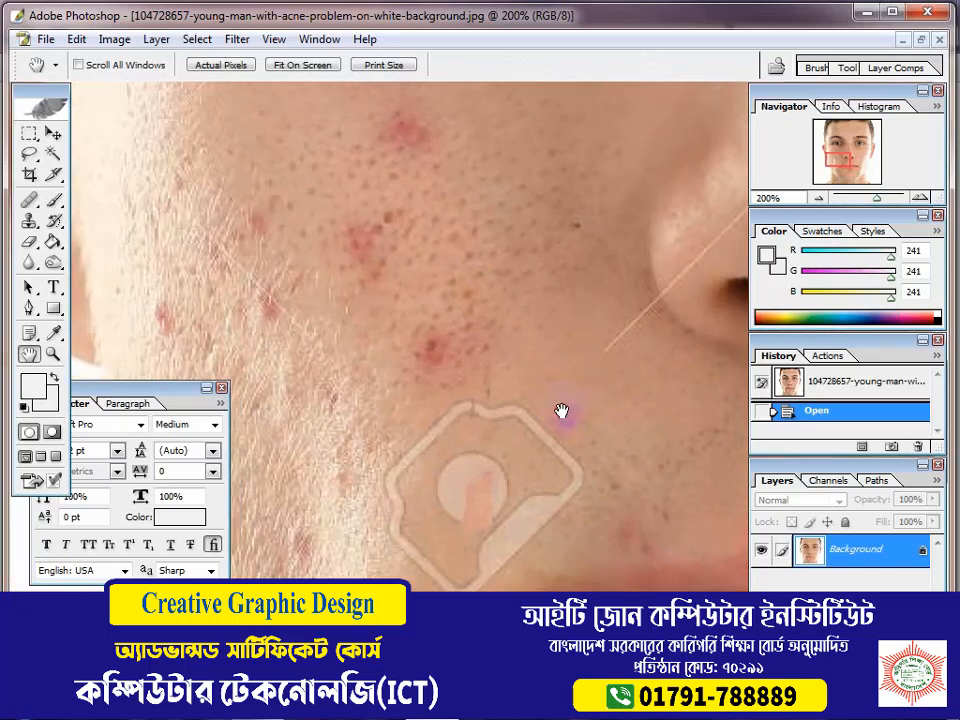
{"action": "left_click_drag", "start_coordinate": [541, 409], "coordinate": [548, 404]}
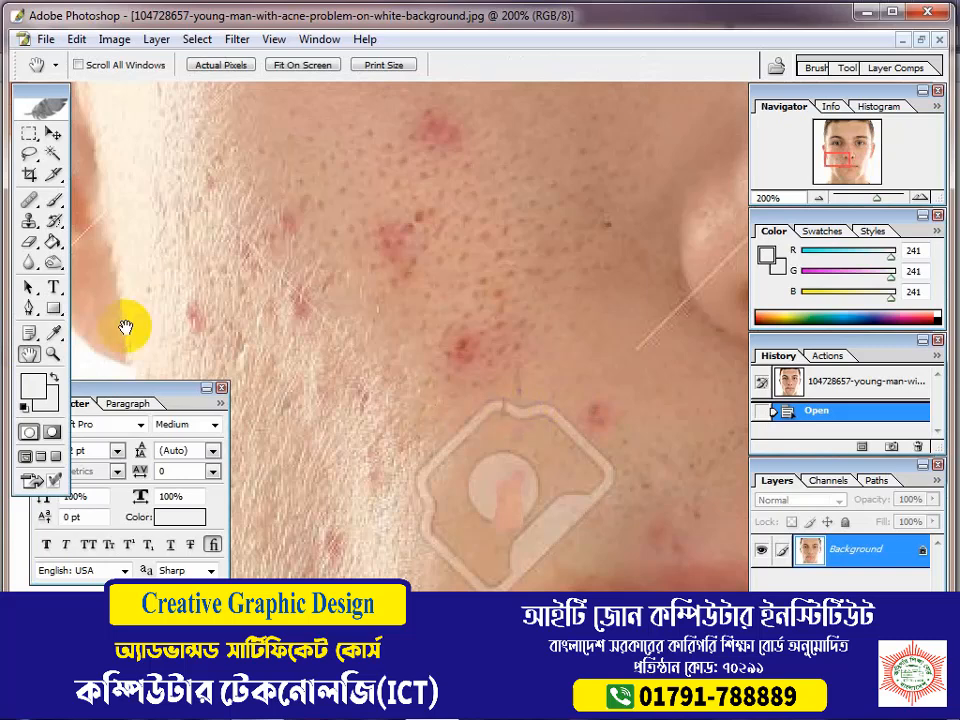
Clone out the dark red pimple in the middle of the cheek using the Clone Stamp tool with a soft 21 px brush
{"action": "left_click", "coordinate": [28, 222]}
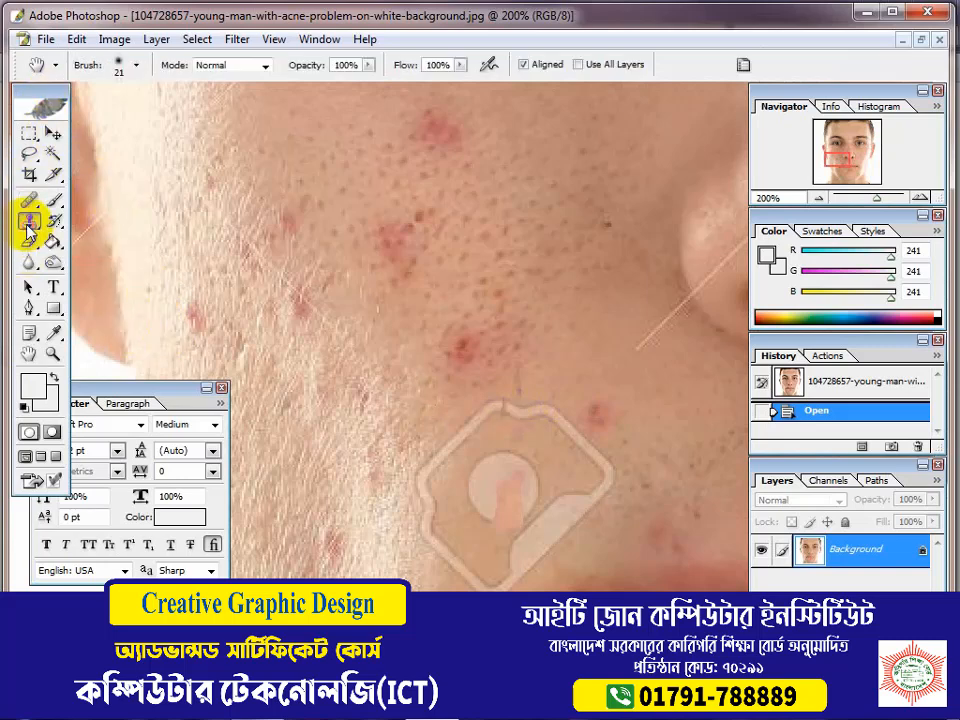
{"action": "right_click", "coordinate": [530, 362]}
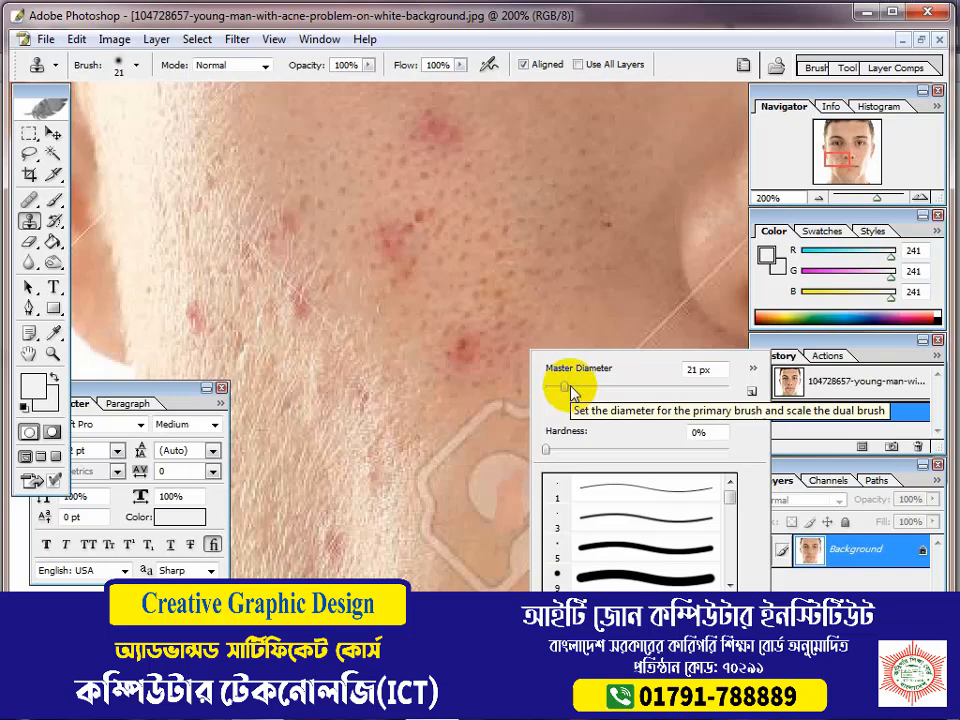
{"action": "mouse_move", "coordinate": [573, 397]}
{"action": "left_mouse_down"}
{"action": "mouse_move", "coordinate": [579, 392]}
{"action": "mouse_move", "coordinate": [566, 388]}
{"action": "left_mouse_up"}
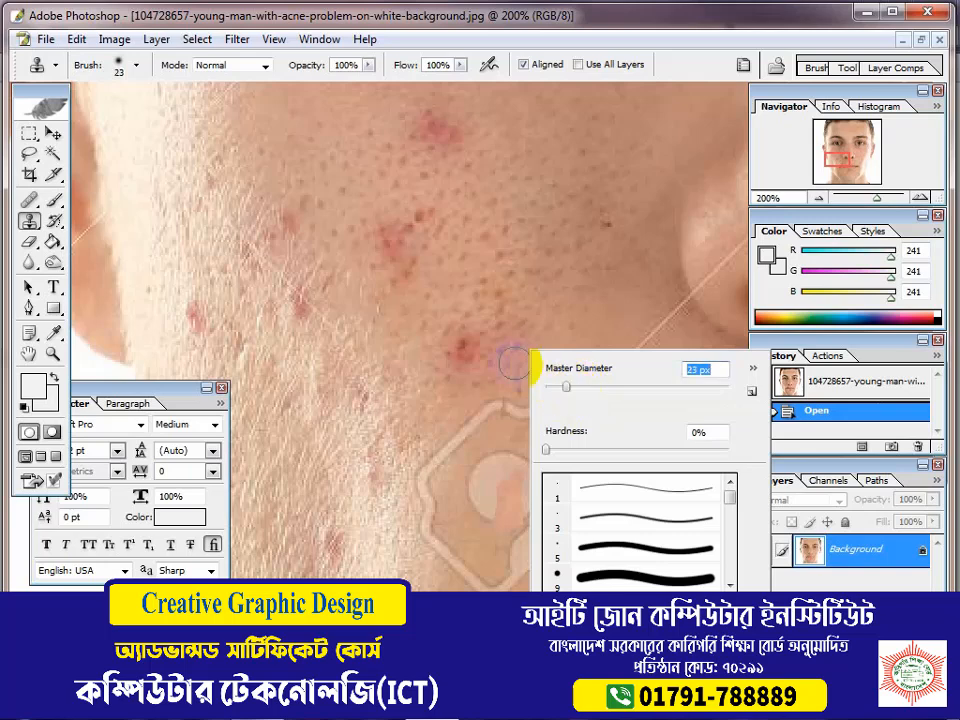
{"action": "key", "text": "Escape"}
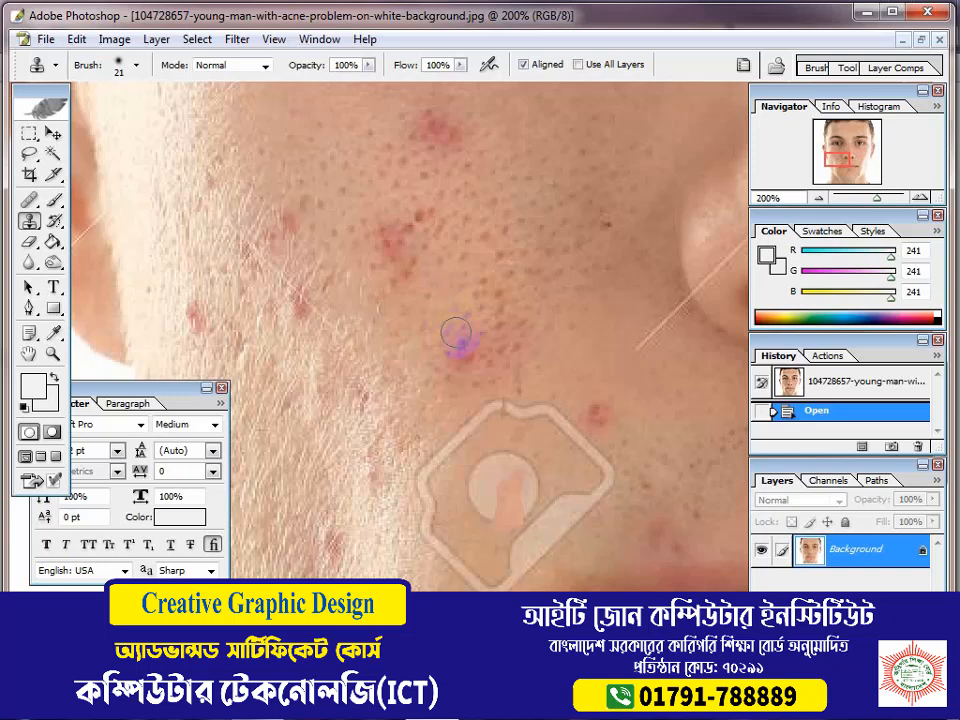
{"action": "left_click", "coordinate": [455, 355]}
{"action": "left_click", "coordinate": [460, 355]}
{"action": "left_click", "coordinate": [470, 355]}
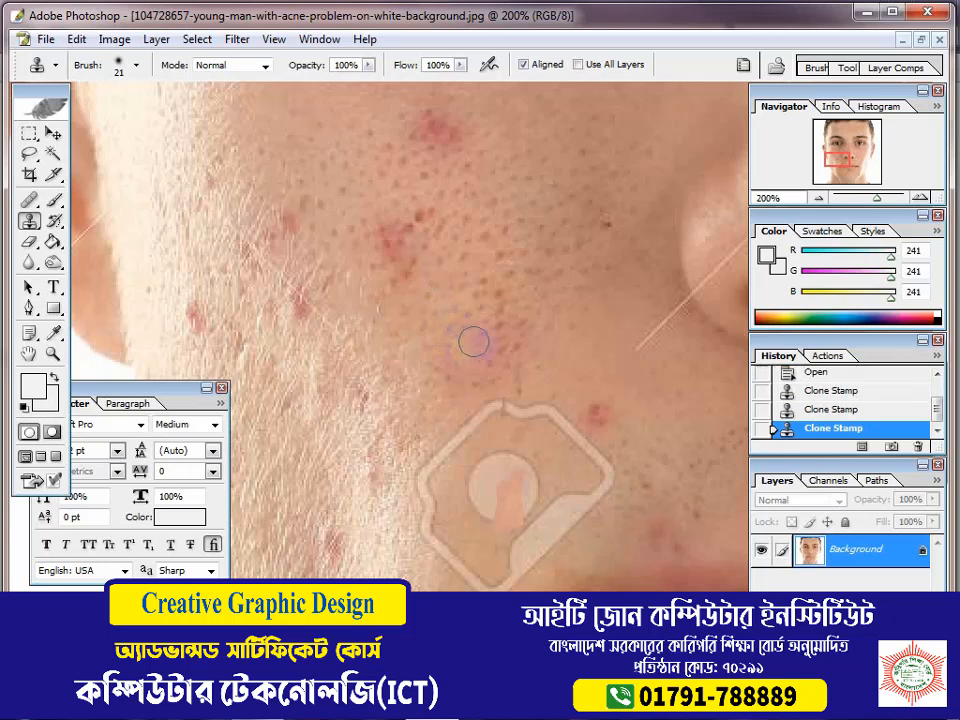
{"action": "left_click", "coordinate": [475, 357]}
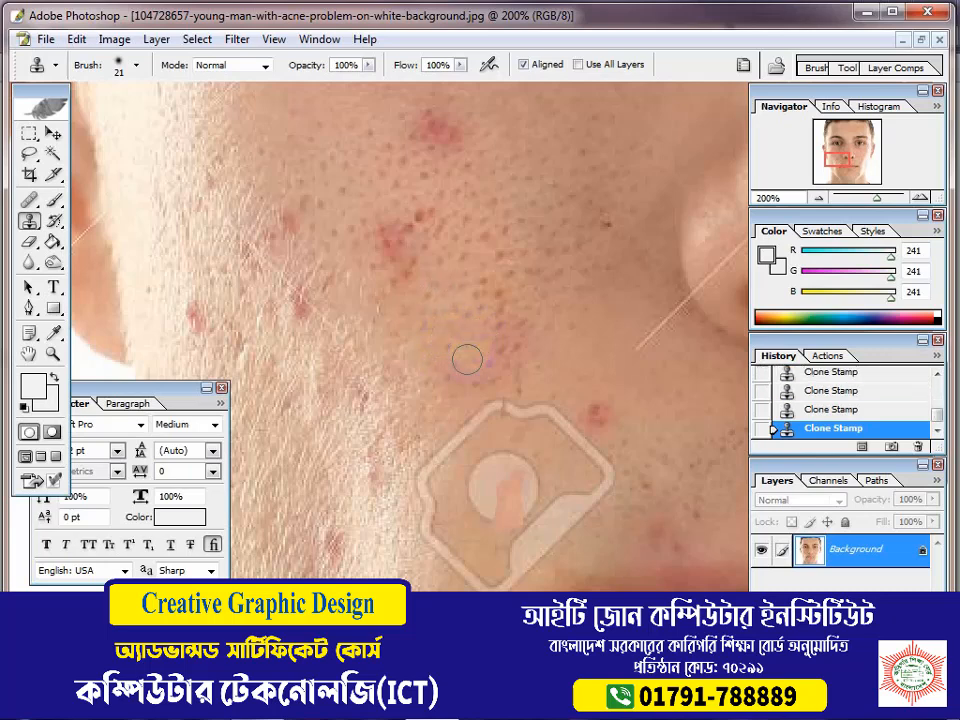
{"action": "left_click_drag", "start_coordinate": [456, 362], "coordinate": [493, 356]}
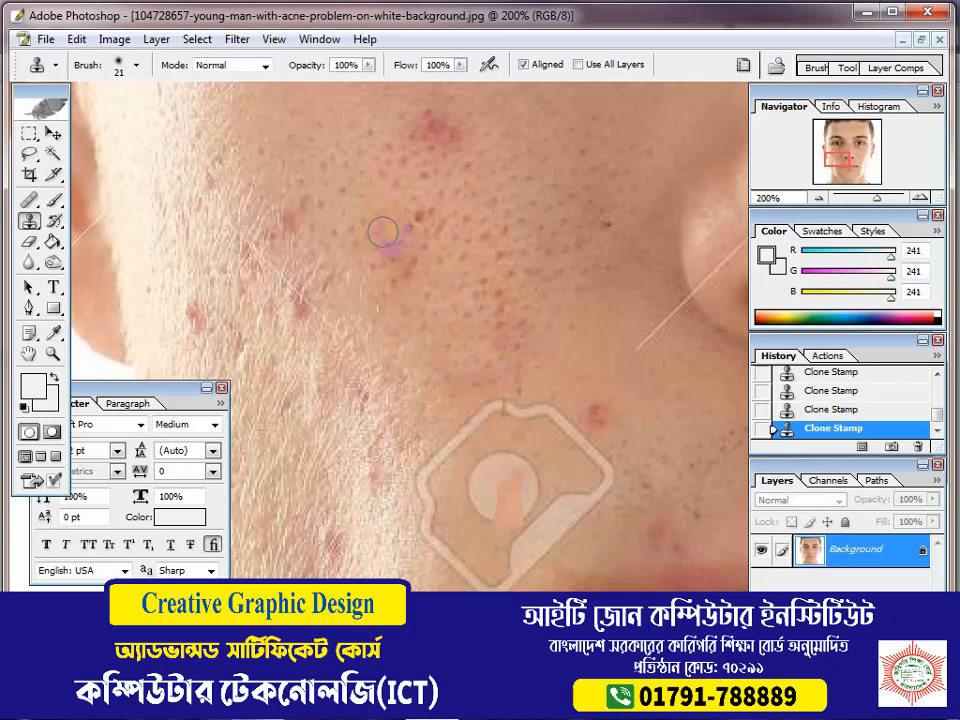
Clone clean skin over the red spots on the upper cheek, including the one nearer the ear
{"action": "mouse_move", "coordinate": [381, 227]}
{"action": "left_mouse_down"}
{"action": "mouse_move", "coordinate": [388, 253]}
{"action": "mouse_move", "coordinate": [387, 214]}
{"action": "left_mouse_up"}
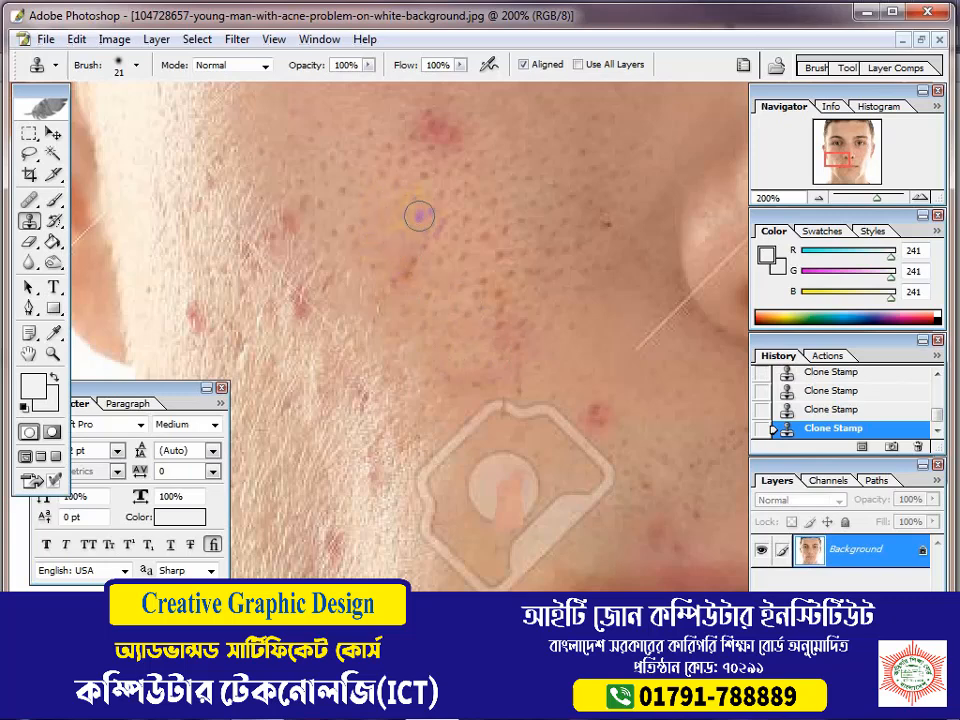
{"action": "left_click", "coordinate": [429, 210], "text": "alt"}
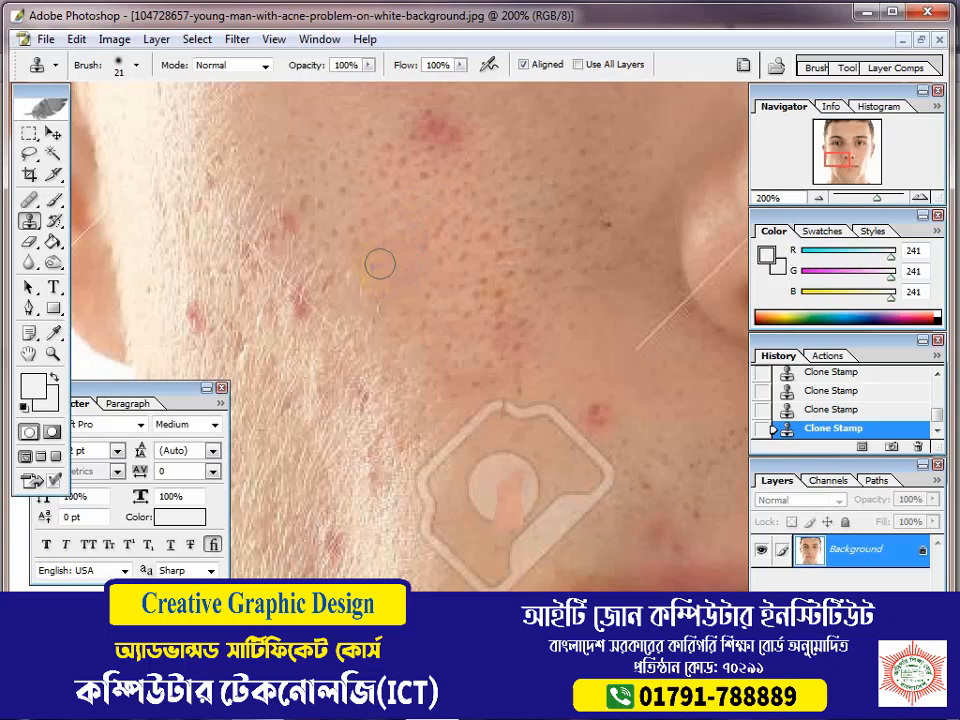
{"action": "mouse_move", "coordinate": [340, 250]}
{"action": "left_mouse_down"}
{"action": "mouse_move", "coordinate": [281, 221]}
{"action": "mouse_move", "coordinate": [291, 246]}
{"action": "mouse_move", "coordinate": [296, 227]}
{"action": "left_mouse_up"}
Clone out the red spot between the nostril and the mouth corner, just above the watermark's edge, using sampled cheek skin
{"action": "left_click_drag", "start_coordinate": [409, 371], "coordinate": [423, 374]}
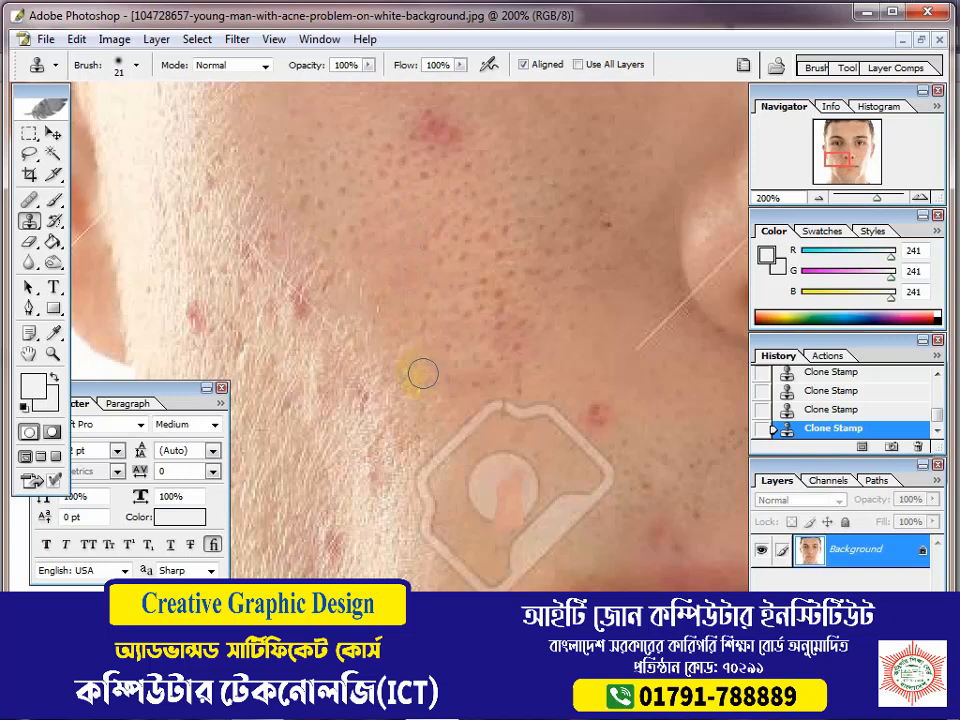
{"action": "left_click_drag", "start_coordinate": [595, 416], "coordinate": [597, 430]}
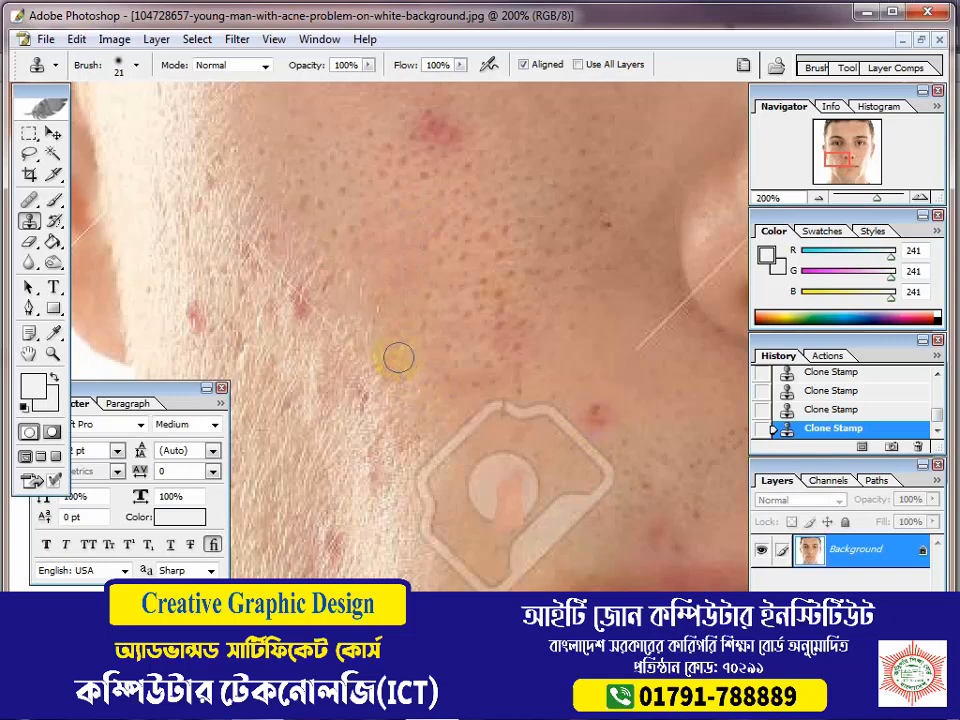
{"action": "left_click", "coordinate": [391, 313]}
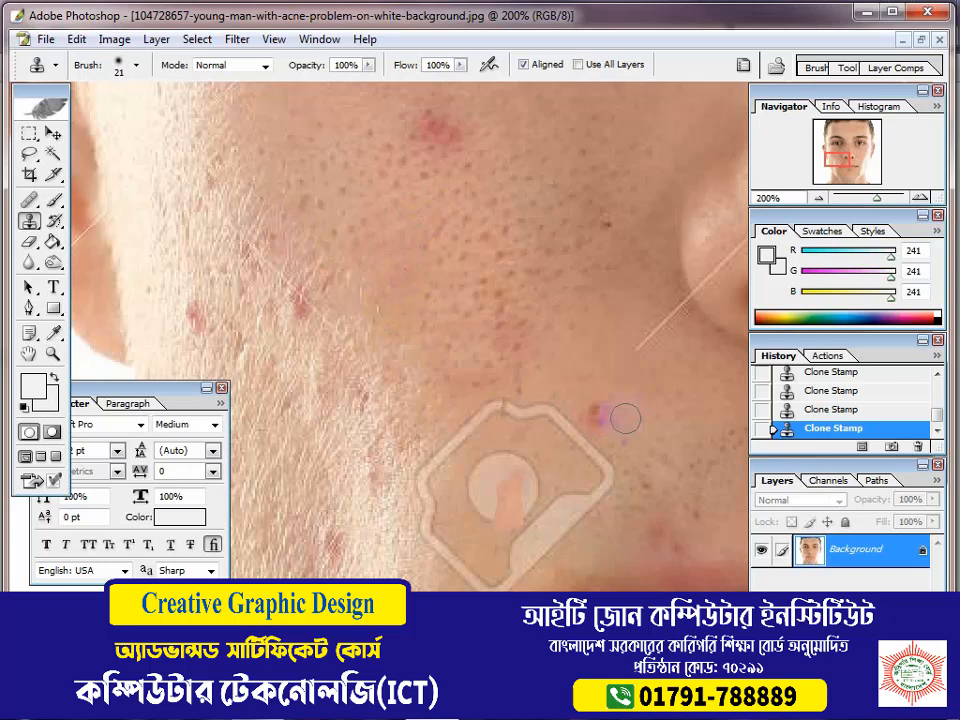
{"action": "left_click", "coordinate": [576, 397]}
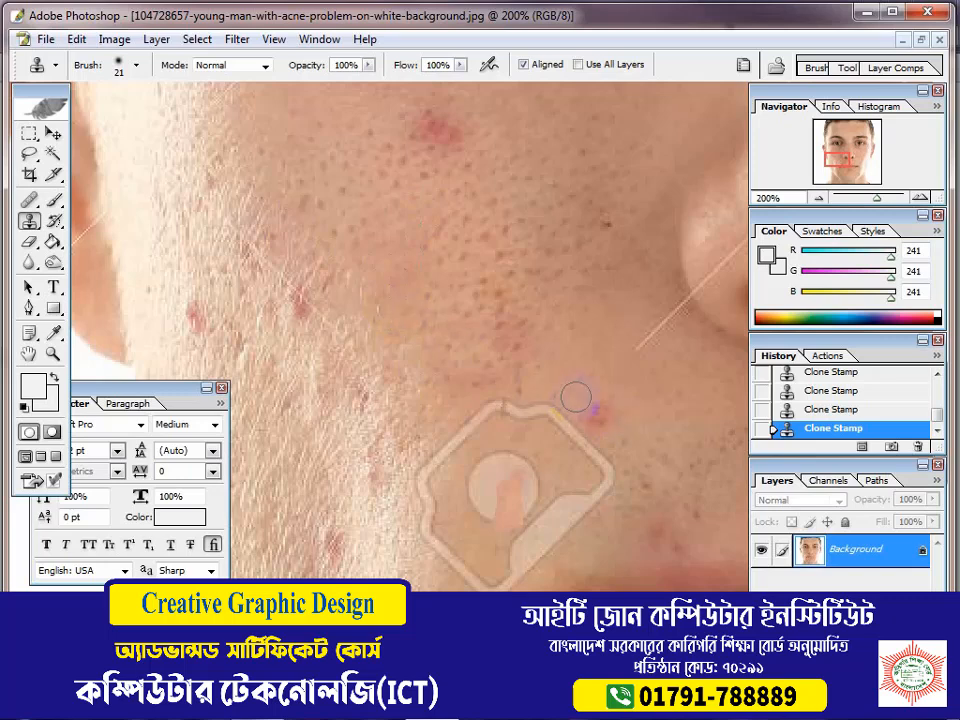
{"action": "left_click", "coordinate": [381, 318], "text": "alt"}
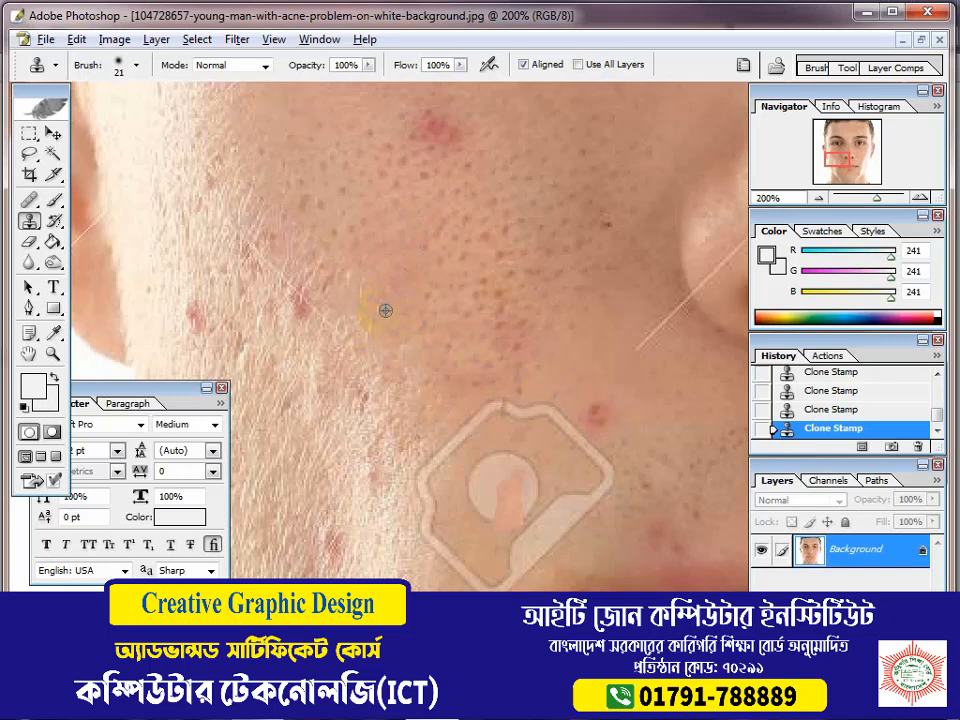
{"action": "left_click_drag", "start_coordinate": [587, 399], "coordinate": [598, 414]}
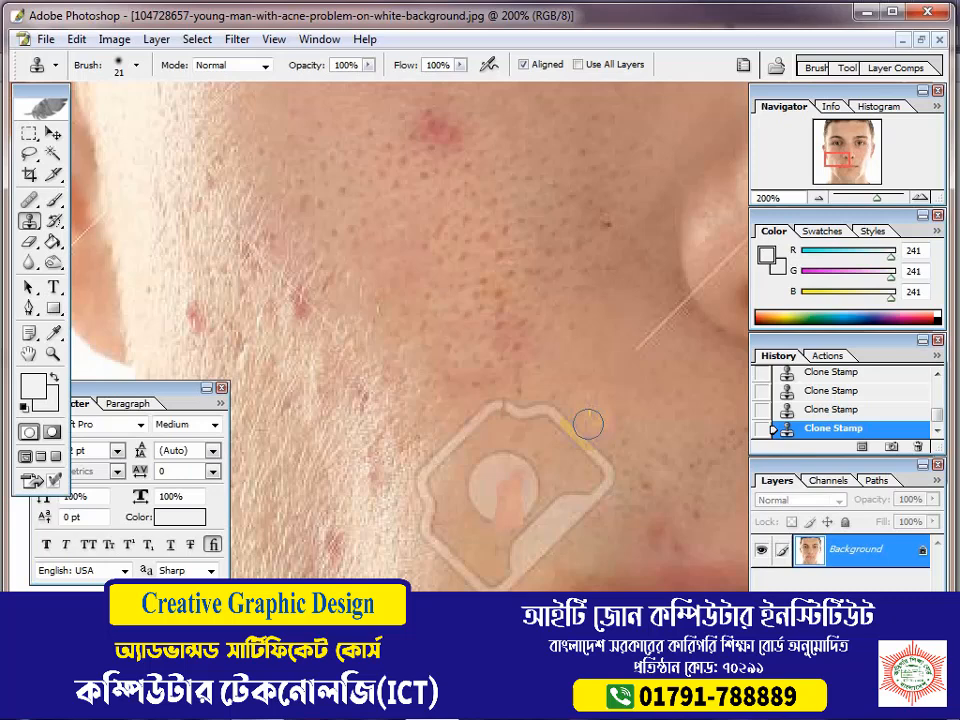
{"action": "left_click_drag", "start_coordinate": [567, 418], "coordinate": [633, 405]}
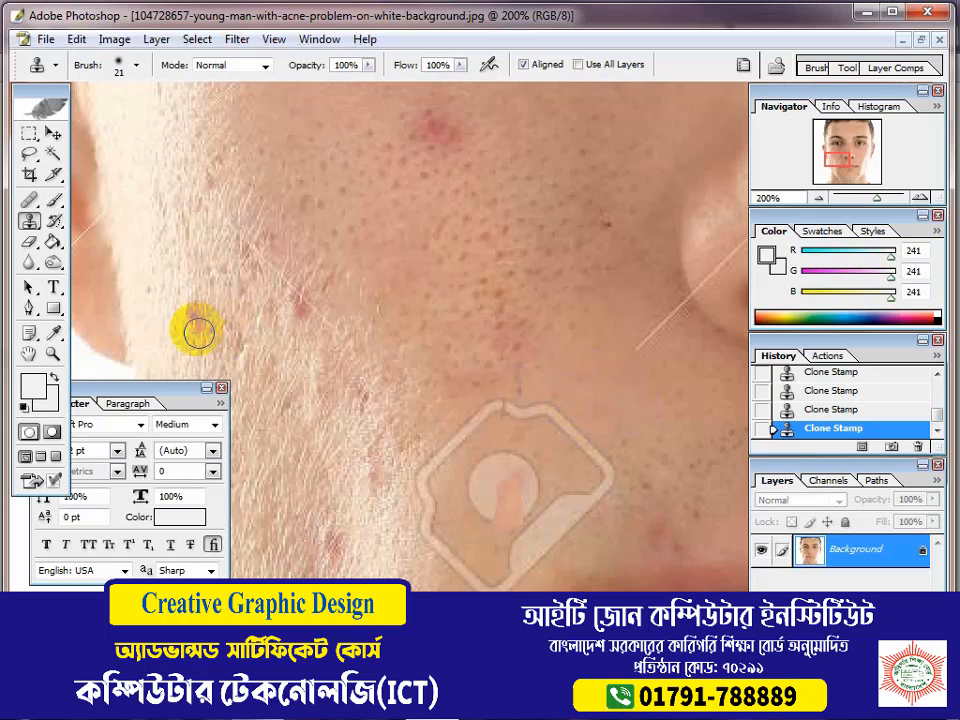
Clone nearby skin over the red spots on the outer cheek near the ear and the one lower down the cheek
{"action": "mouse_move", "coordinate": [197, 326]}
{"action": "left_mouse_down"}
{"action": "mouse_move", "coordinate": [185, 286]}
{"action": "mouse_move", "coordinate": [191, 308]}
{"action": "mouse_move", "coordinate": [213, 263]}
{"action": "left_mouse_up"}
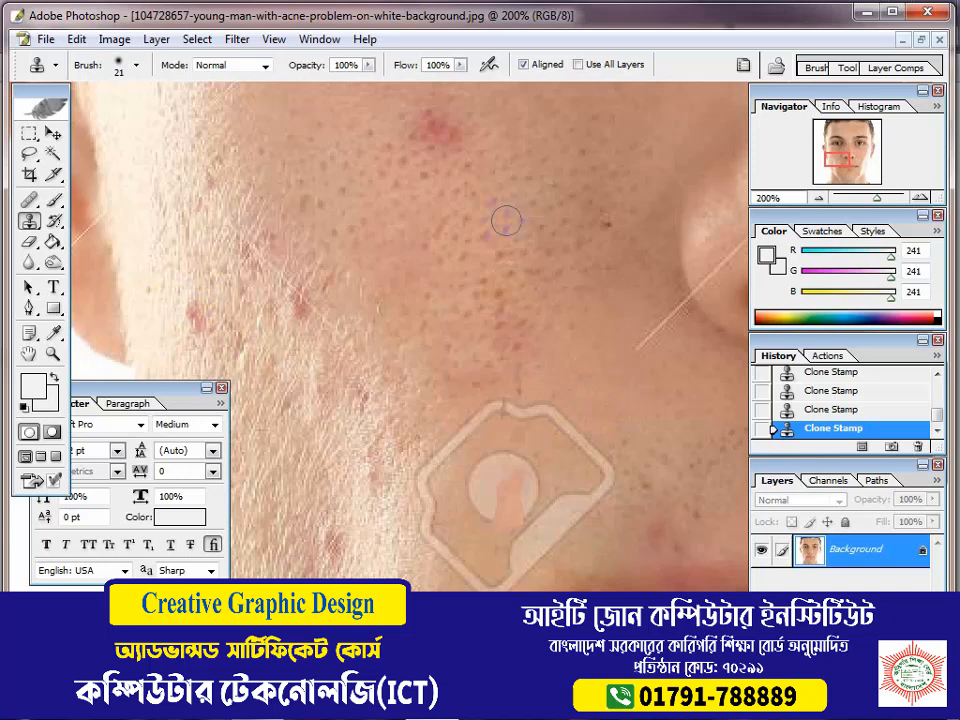
{"action": "left_click", "coordinate": [191, 326]}
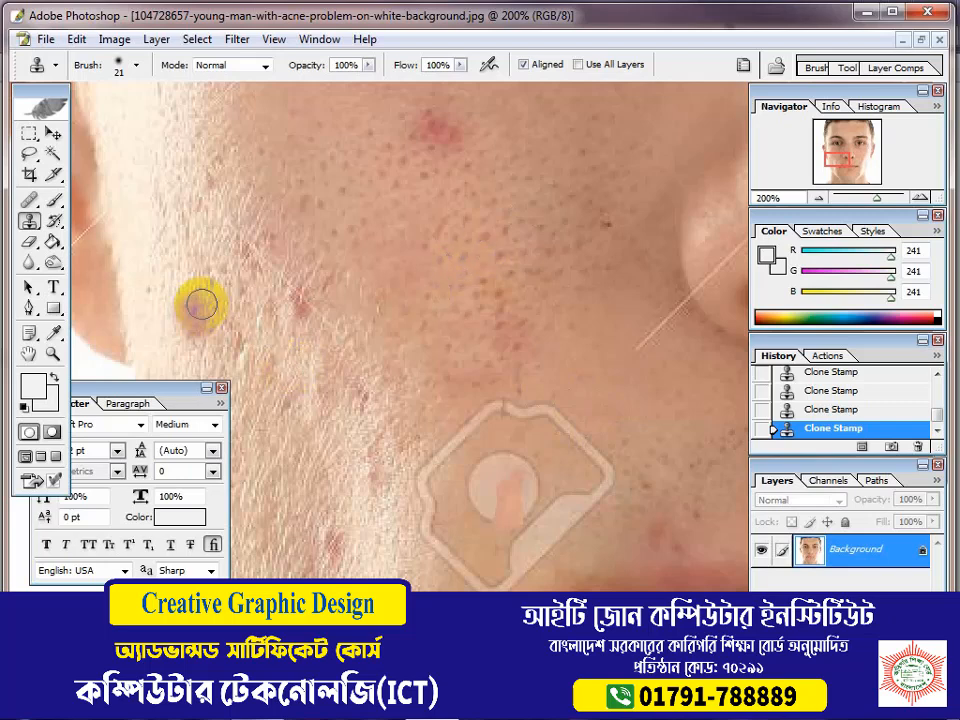
{"action": "mouse_move", "coordinate": [175, 287]}
{"action": "left_mouse_down"}
{"action": "mouse_move", "coordinate": [167, 272]}
{"action": "mouse_move", "coordinate": [188, 327]}
{"action": "mouse_move", "coordinate": [199, 321]}
{"action": "mouse_move", "coordinate": [171, 296]}
{"action": "mouse_move", "coordinate": [305, 328]}
{"action": "mouse_move", "coordinate": [289, 300]}
{"action": "left_mouse_up"}
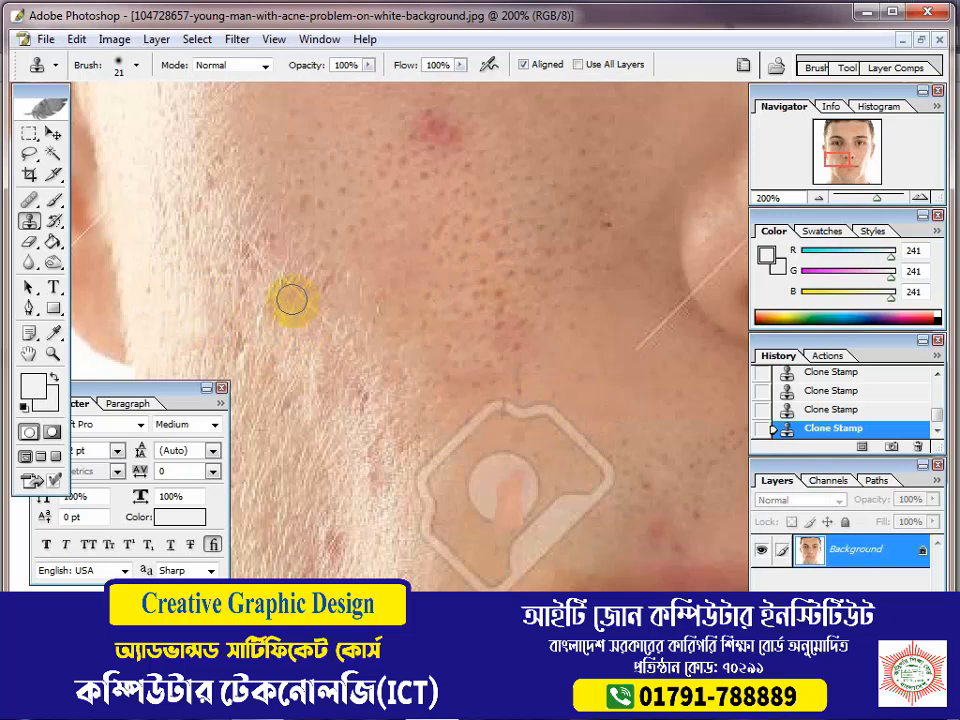
{"action": "left_click", "coordinate": [319, 511]}
{"action": "mouse_move", "coordinate": [319, 511]}
{"action": "left_mouse_down"}
{"action": "mouse_move", "coordinate": [329, 540]}
{"action": "mouse_move", "coordinate": [330, 512]}
{"action": "left_mouse_up"}
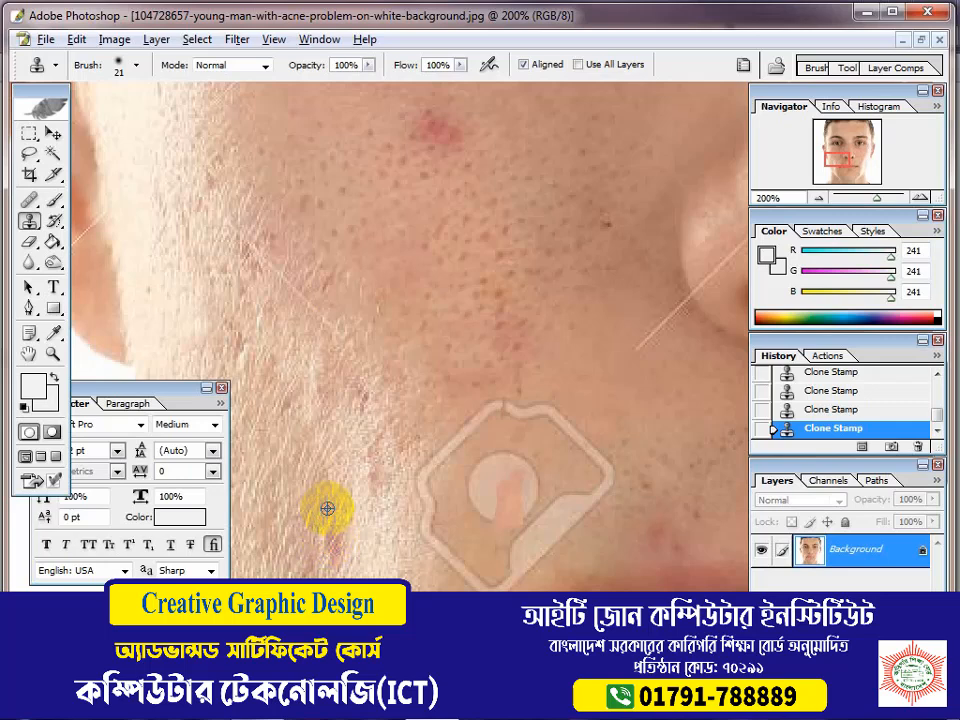
{"action": "mouse_move", "coordinate": [327, 508]}
{"action": "left_mouse_down"}
{"action": "mouse_move", "coordinate": [321, 540]}
{"action": "mouse_move", "coordinate": [332, 551]}
{"action": "mouse_move", "coordinate": [317, 544]}
{"action": "mouse_move", "coordinate": [324, 540]}
{"action": "left_mouse_up"}
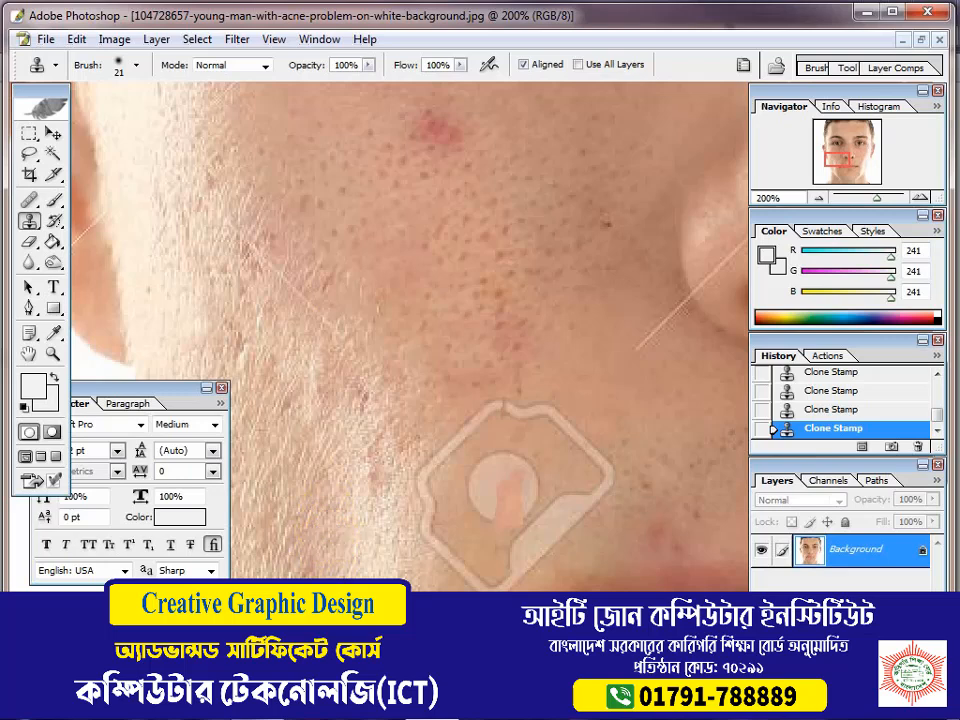
Clone out the crusty sore at the corner of the mouth, rebuilding the lip corner and the skin around it
{"action": "scroll", "coordinate": [432, 558], "scroll_direction": "down", "scroll_amount": 3}
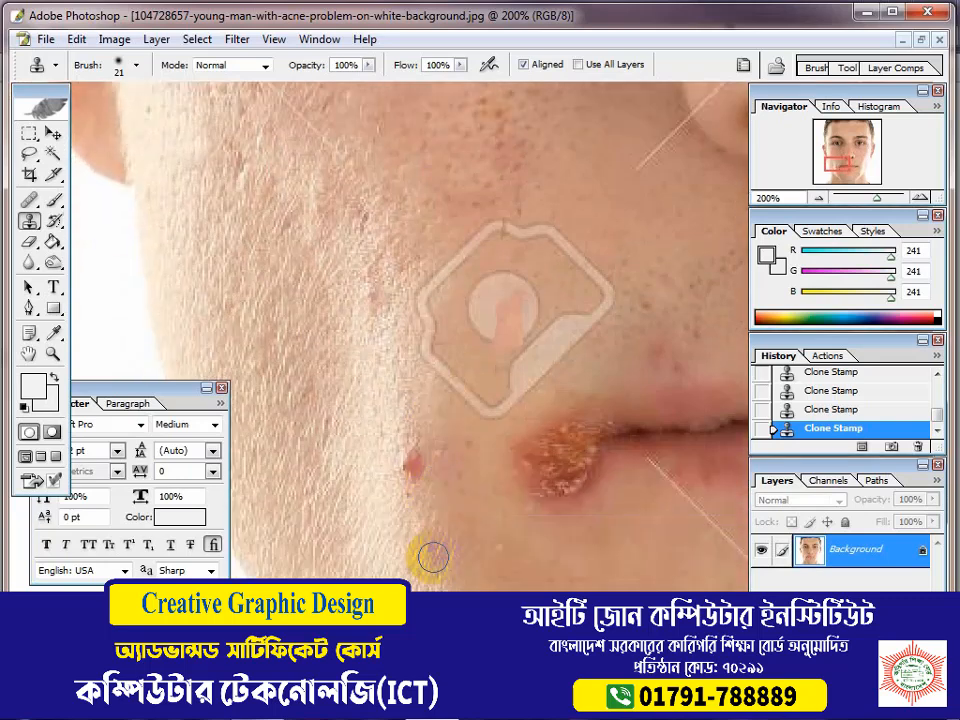
{"action": "scroll", "coordinate": [461, 568], "scroll_direction": "right", "scroll_amount": 4}
{"action": "scroll", "coordinate": [440, 530], "scroll_direction": "down", "scroll_amount": 4}
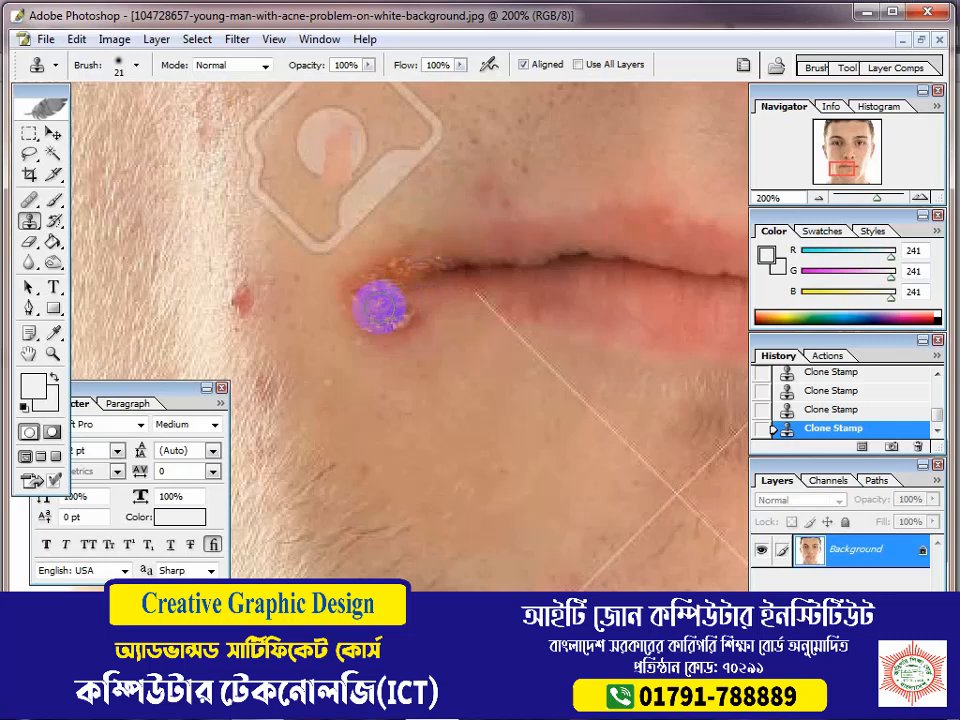
{"action": "left_click_drag", "start_coordinate": [428, 296], "coordinate": [396, 306]}
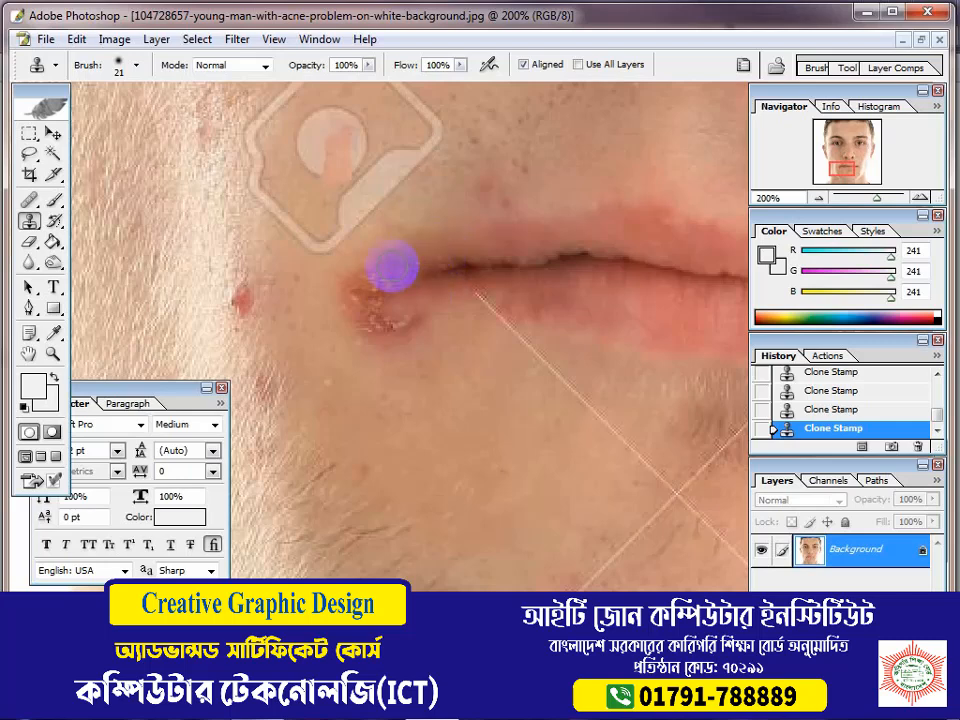
{"action": "left_click_drag", "start_coordinate": [391, 267], "coordinate": [439, 249]}
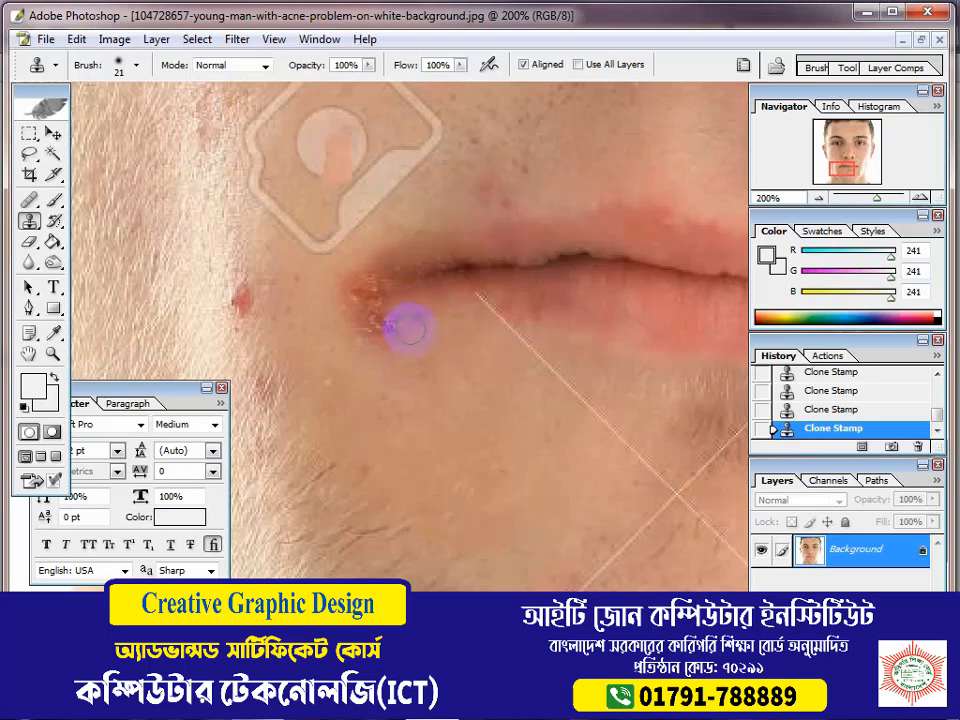
{"action": "left_click_drag", "start_coordinate": [397, 327], "coordinate": [375, 327]}
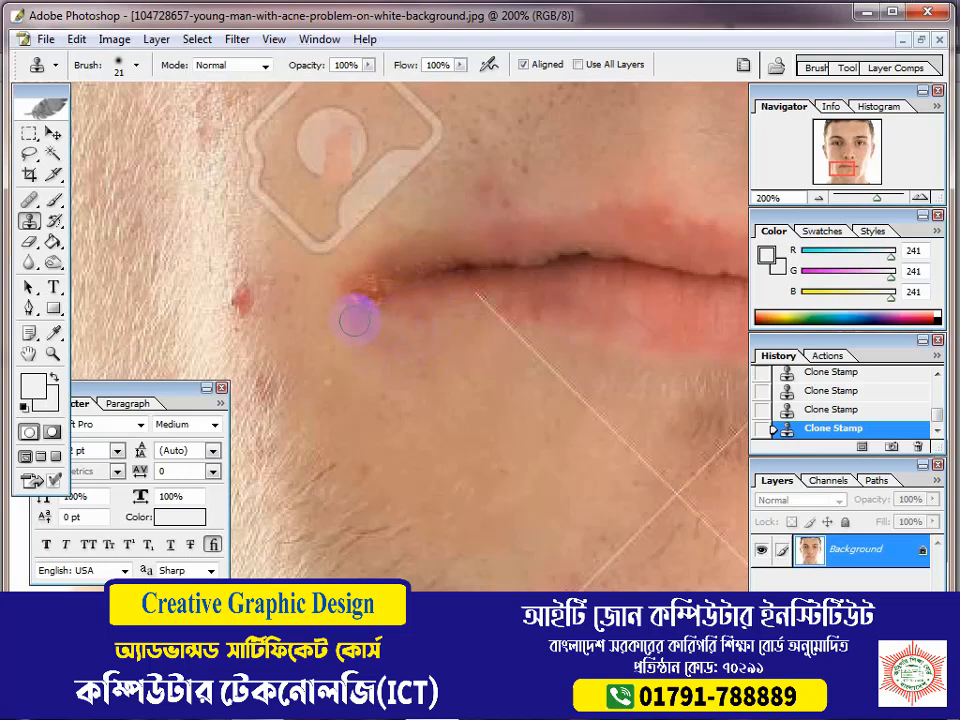
{"action": "left_click", "coordinate": [332, 279], "text": "alt"}
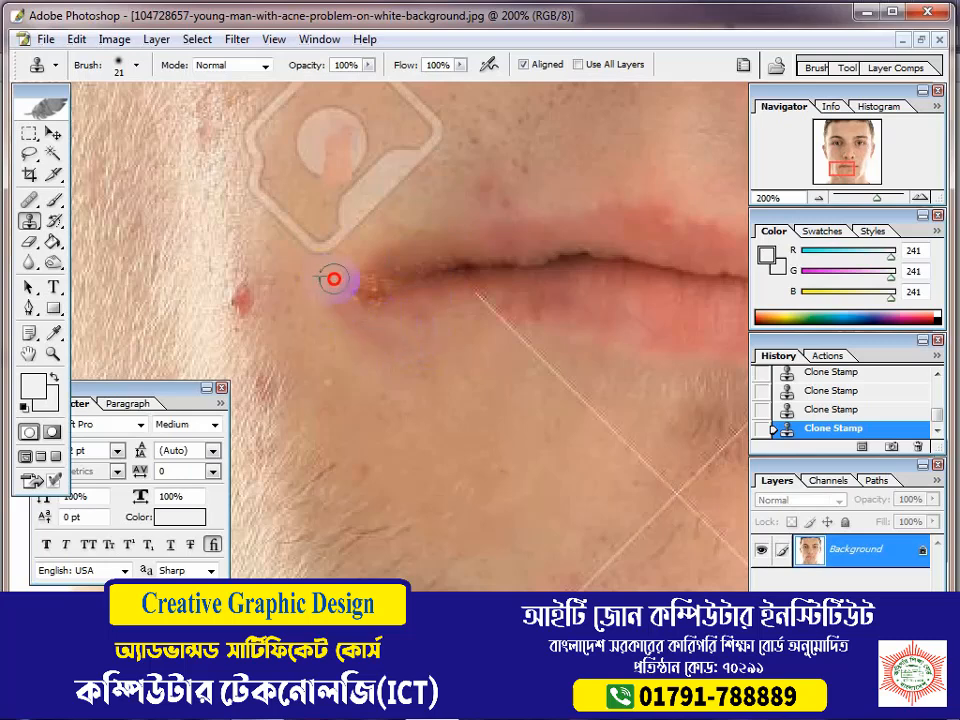
{"action": "mouse_move", "coordinate": [347, 284]}
{"action": "left_mouse_down"}
{"action": "mouse_move", "coordinate": [345, 304]}
{"action": "mouse_move", "coordinate": [372, 329]}
{"action": "mouse_move", "coordinate": [381, 274]}
{"action": "mouse_move", "coordinate": [371, 253]}
{"action": "mouse_move", "coordinate": [349, 256]}
{"action": "mouse_move", "coordinate": [332, 282]}
{"action": "mouse_move", "coordinate": [403, 272]}
{"action": "mouse_move", "coordinate": [394, 270]}
{"action": "mouse_move", "coordinate": [375, 279]}
{"action": "mouse_move", "coordinate": [416, 287]}
{"action": "mouse_move", "coordinate": [390, 298]}
{"action": "mouse_move", "coordinate": [476, 304]}
{"action": "left_mouse_up"}
{"action": "mouse_move", "coordinate": [381, 369]}
{"action": "left_mouse_down"}
{"action": "mouse_move", "coordinate": [397, 266]}
{"action": "mouse_move", "coordinate": [369, 272]}
{"action": "mouse_move", "coordinate": [369, 281]}
{"action": "mouse_move", "coordinate": [356, 258]}
{"action": "mouse_move", "coordinate": [384, 241]}
{"action": "mouse_move", "coordinate": [377, 324]}
{"action": "mouse_move", "coordinate": [429, 242]}
{"action": "mouse_move", "coordinate": [422, 212]}
{"action": "mouse_move", "coordinate": [398, 261]}
{"action": "left_mouse_up"}
Clone clean skin over the red pimple on the cheek beside the retouched mouth corner
{"action": "left_click", "coordinate": [252, 324]}
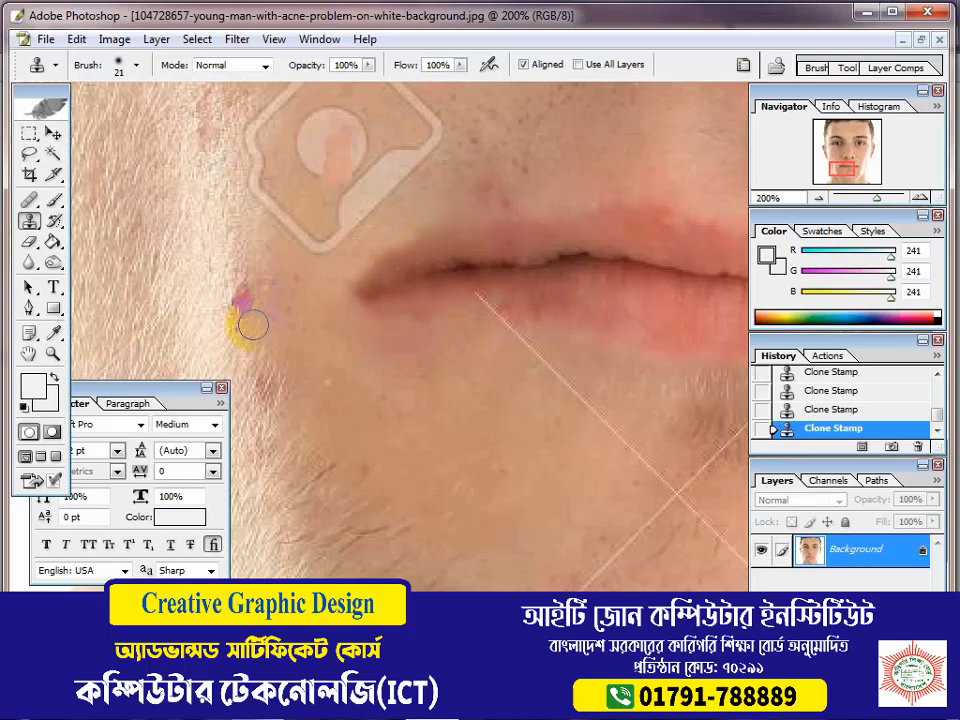
{"action": "left_click", "coordinate": [231, 285]}
{"action": "left_click", "coordinate": [242, 285]}
{"action": "left_click", "coordinate": [229, 279]}
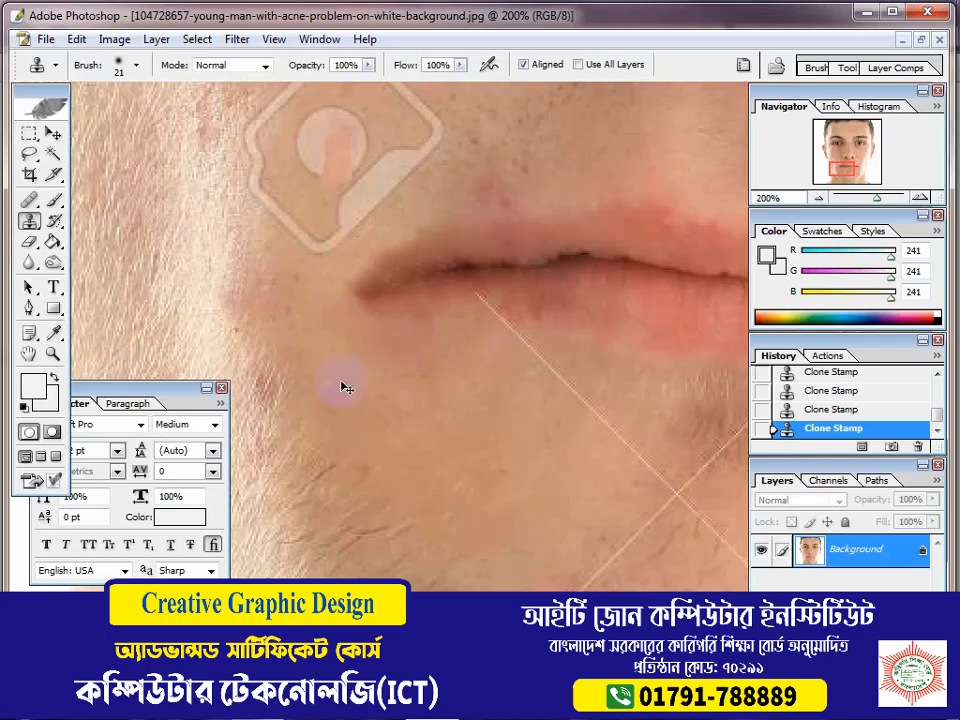
Review the retouched cheek and mouth zoomed out, and examine the red pimple on the opposite side of the jaw at 400% zoom
{"action": "key", "text": "ctrl+minus"}
{"action": "key", "text": "ctrl+minus"}
{"action": "key", "text": "ctrl+minus"}
{"action": "key", "text": "ctrl+plus"}
{"action": "key", "text": "ctrl+plus"}
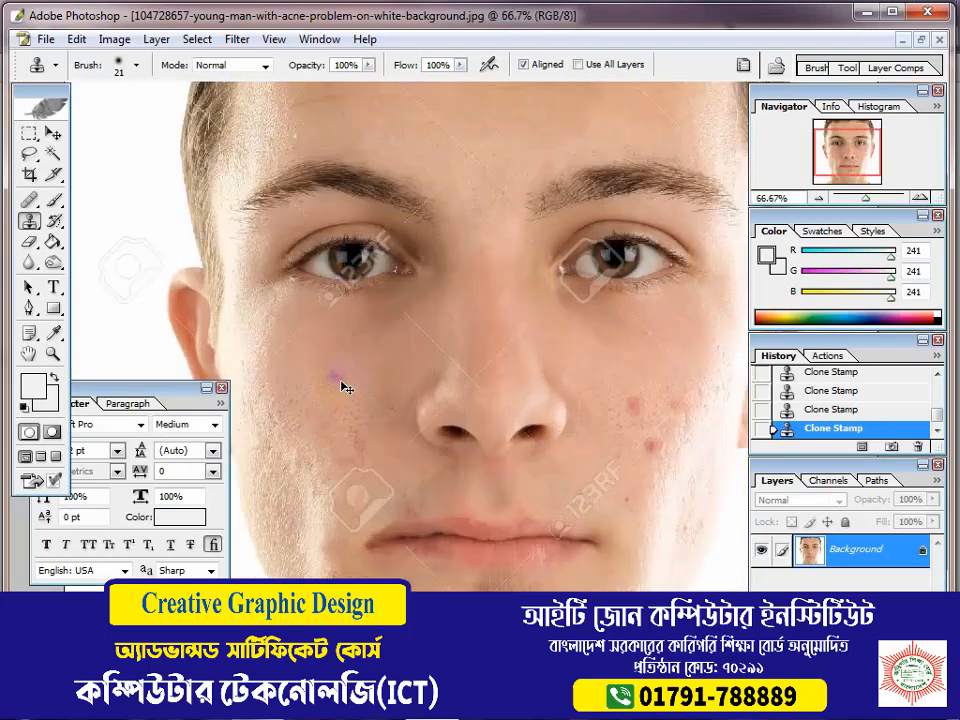
{"action": "scroll", "coordinate": [341, 387], "scroll_direction": "down", "scroll_amount": 4}
{"action": "scroll", "coordinate": [341, 385], "scroll_direction": "down", "scroll_amount": 2}
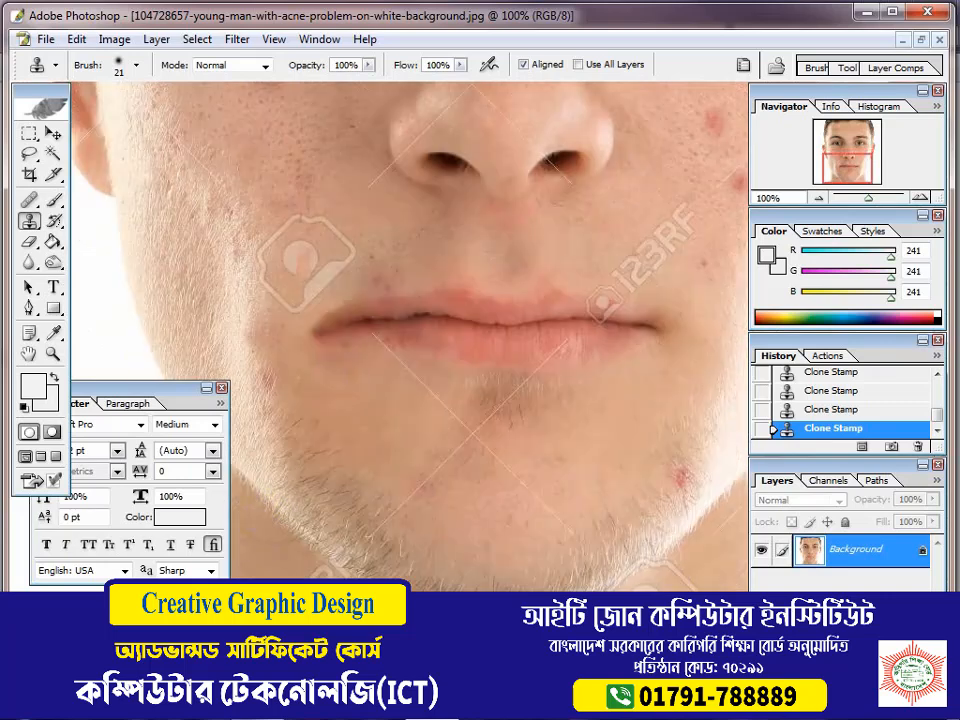
{"action": "scroll", "coordinate": [341, 387], "scroll_direction": "right", "scroll_amount": 3}
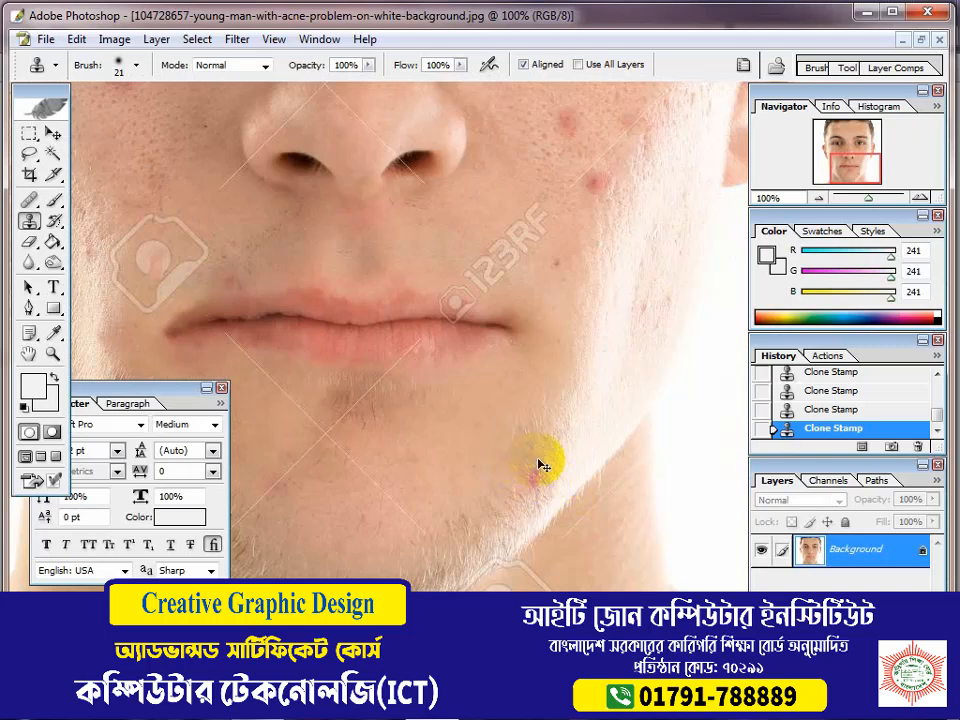
{"action": "key", "text": "ctrl+plus"}
{"action": "key", "text": "ctrl+plus"}
{"action": "key", "text": "ctrl+plus"}
{"action": "scroll", "coordinate": [535, 462], "scroll_direction": "down", "scroll_amount": 3}
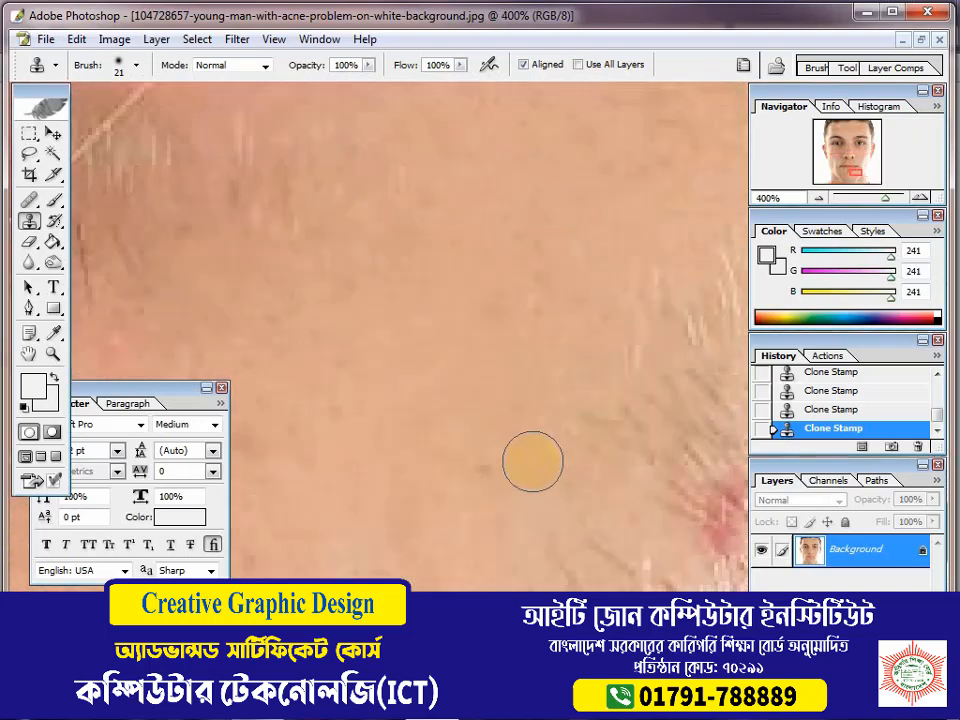
{"action": "scroll", "coordinate": [533, 461], "scroll_direction": "down", "scroll_amount": 2}
{"action": "scroll", "coordinate": [463, 568], "scroll_direction": "down", "scroll_amount": 3}
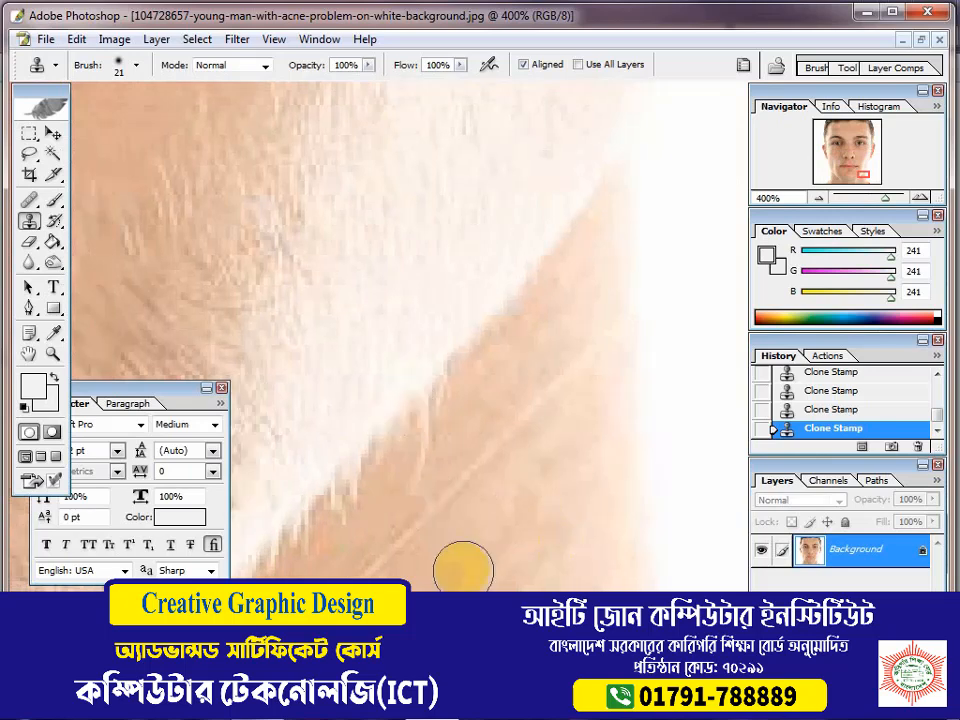
{"action": "scroll", "coordinate": [529, 443], "scroll_direction": "up", "scroll_amount": 3}
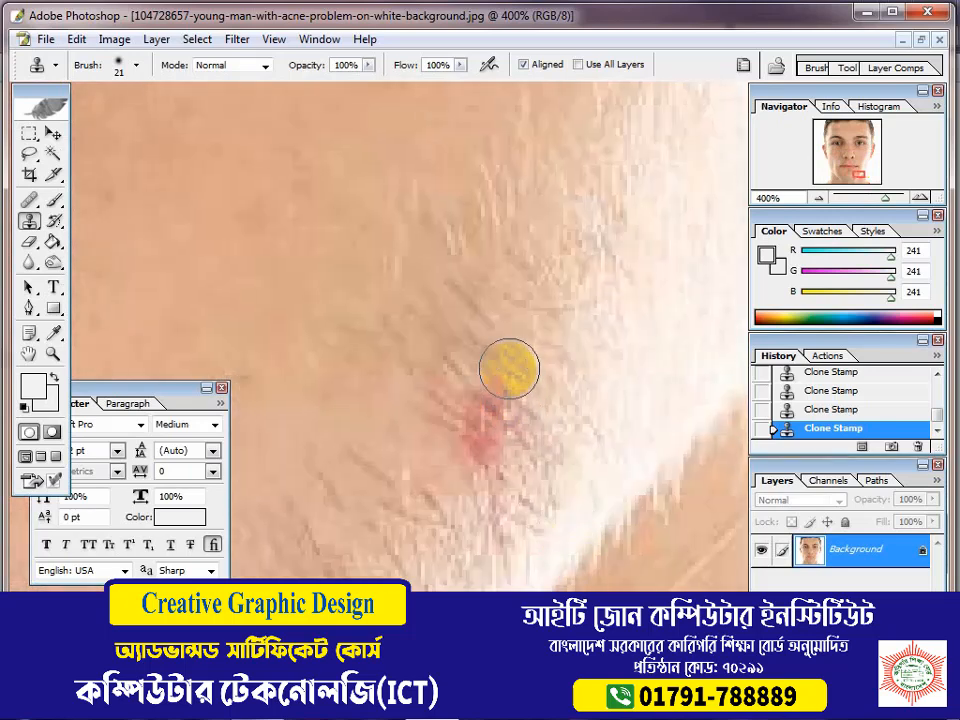
Clone nearby stubbled skin over the red pimple on the jaw and check the whole face at 33.3% zoom
{"action": "left_click", "coordinate": [506, 345], "text": "alt"}
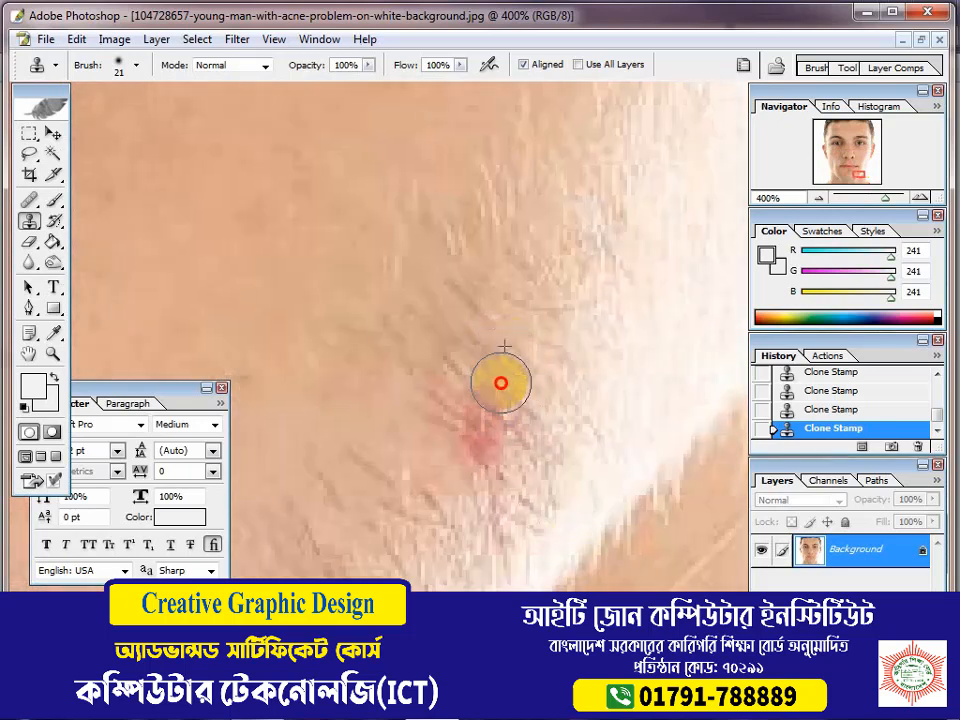
{"action": "mouse_move", "coordinate": [499, 381]}
{"action": "left_mouse_down"}
{"action": "mouse_move", "coordinate": [486, 440]}
{"action": "mouse_move", "coordinate": [452, 409]}
{"action": "mouse_move", "coordinate": [489, 404]}
{"action": "left_mouse_up"}
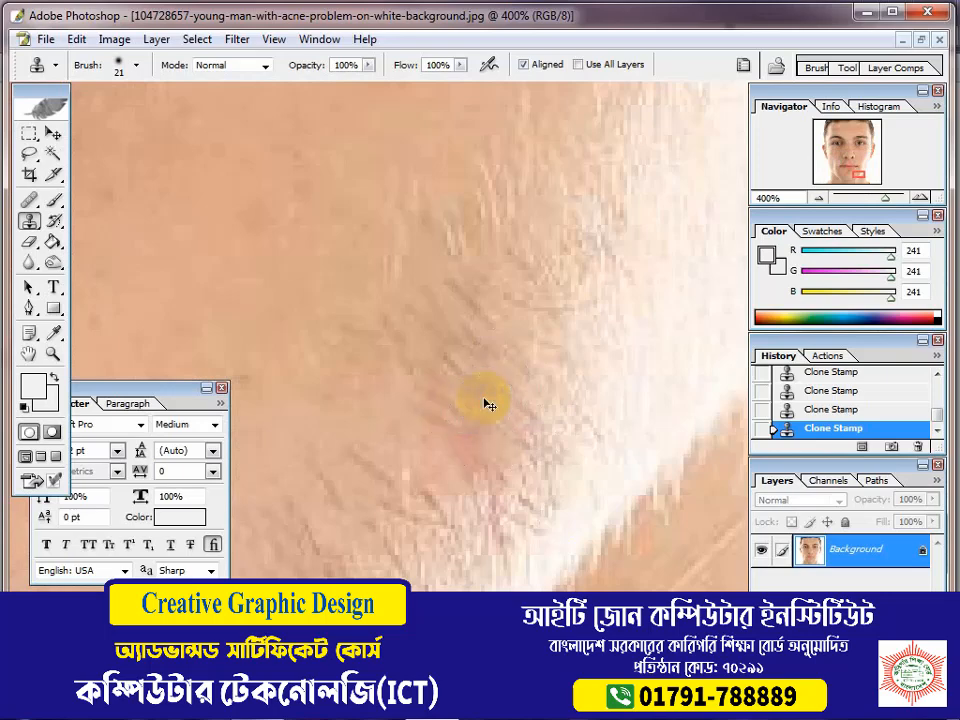
{"action": "key", "text": "ctrl+minus"}
{"action": "key", "text": "ctrl+minus"}
{"action": "key", "text": "ctrl+minus"}
{"action": "key", "text": "ctrl+minus"}
{"action": "key", "text": "ctrl+minus"}
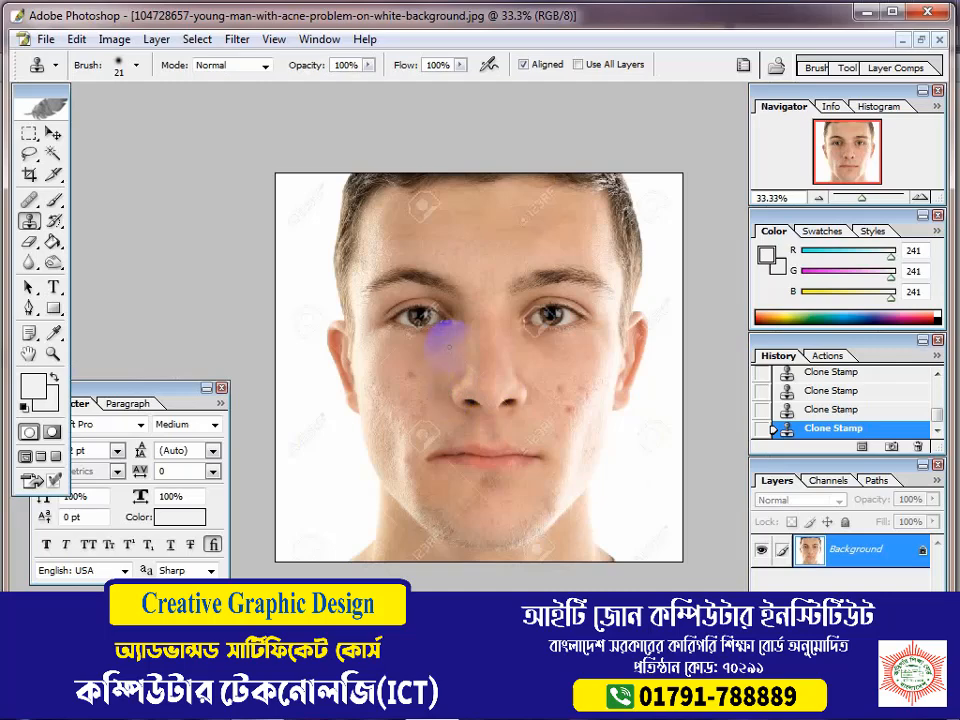
Save the retouched portrait as a JPEG named 12345 in New folder on the Desktop, accepting the JPEG options
{"action": "left_click", "coordinate": [42, 40]}
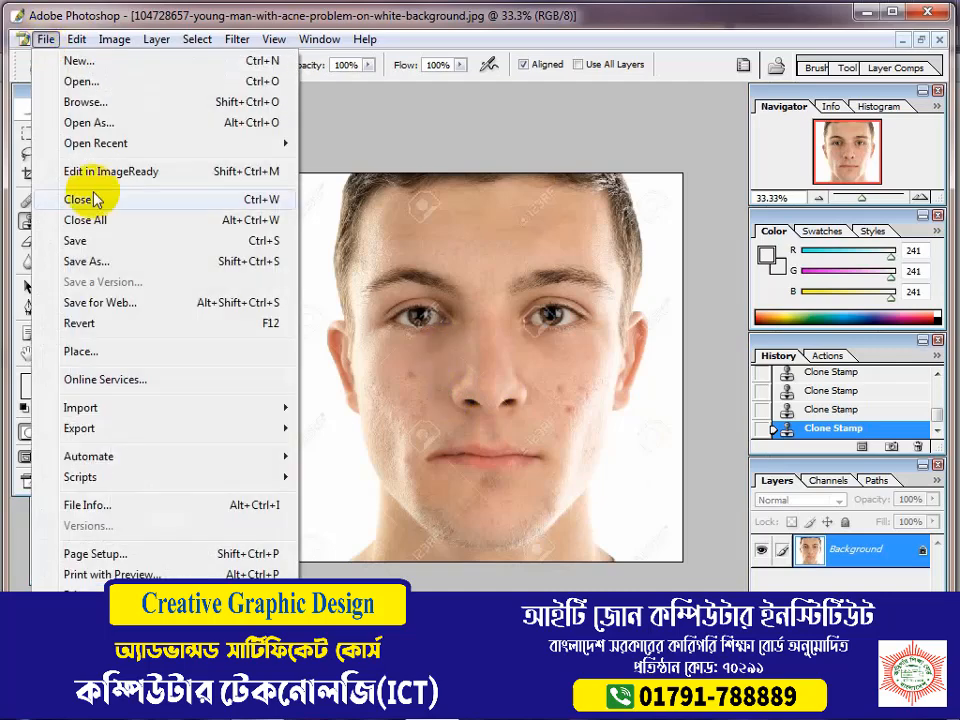
{"action": "left_click", "coordinate": [108, 261]}
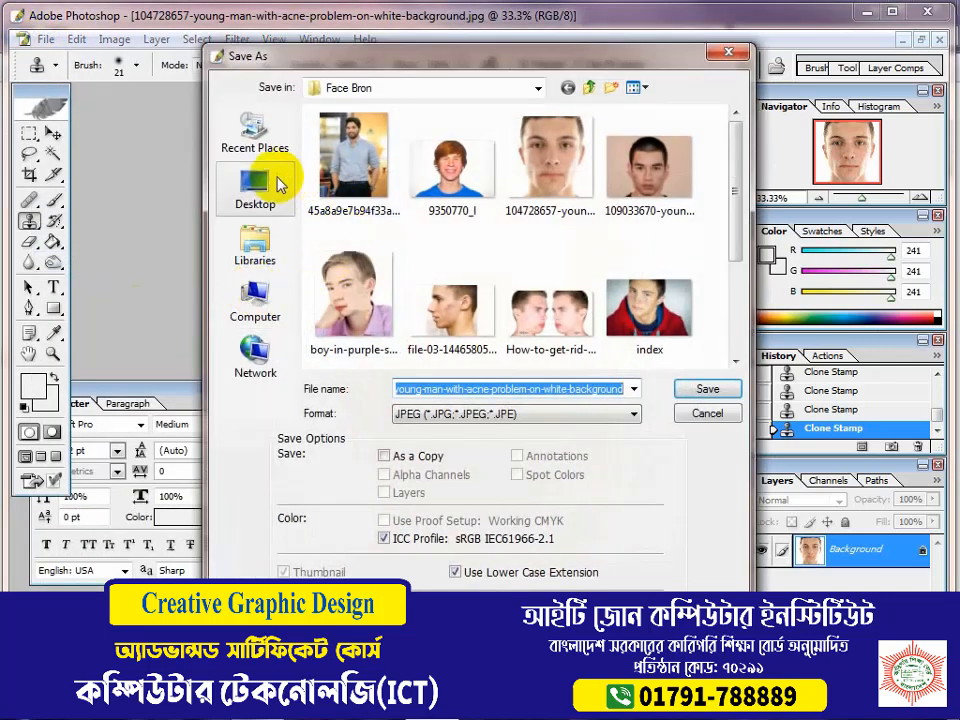
{"action": "left_click", "coordinate": [280, 185]}
{"action": "double_click", "coordinate": [622, 242]}
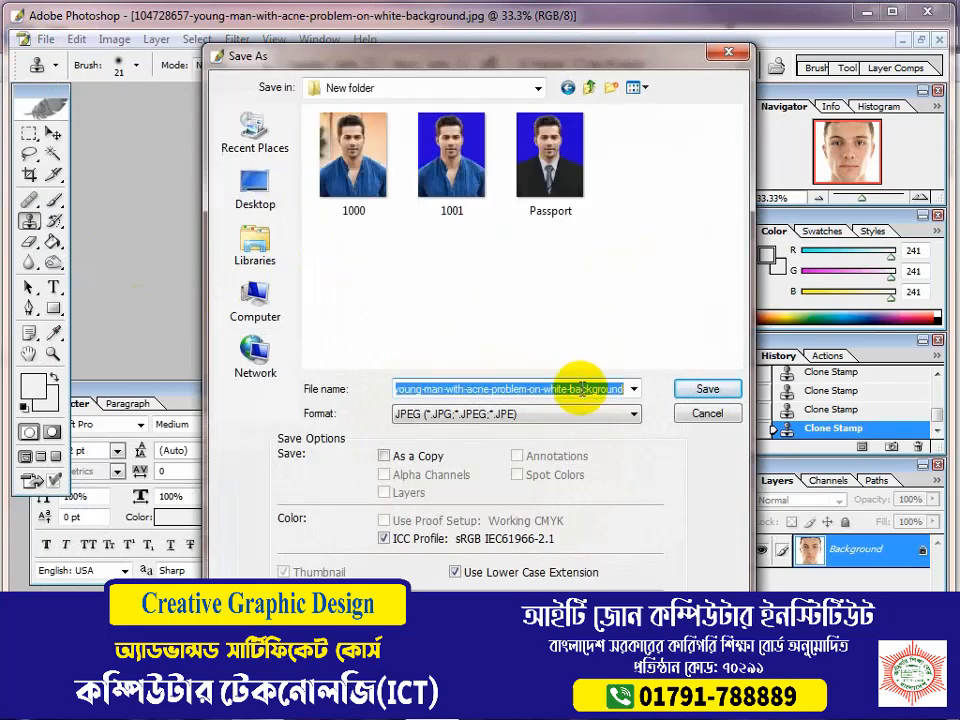
{"action": "type", "text": "12345"}
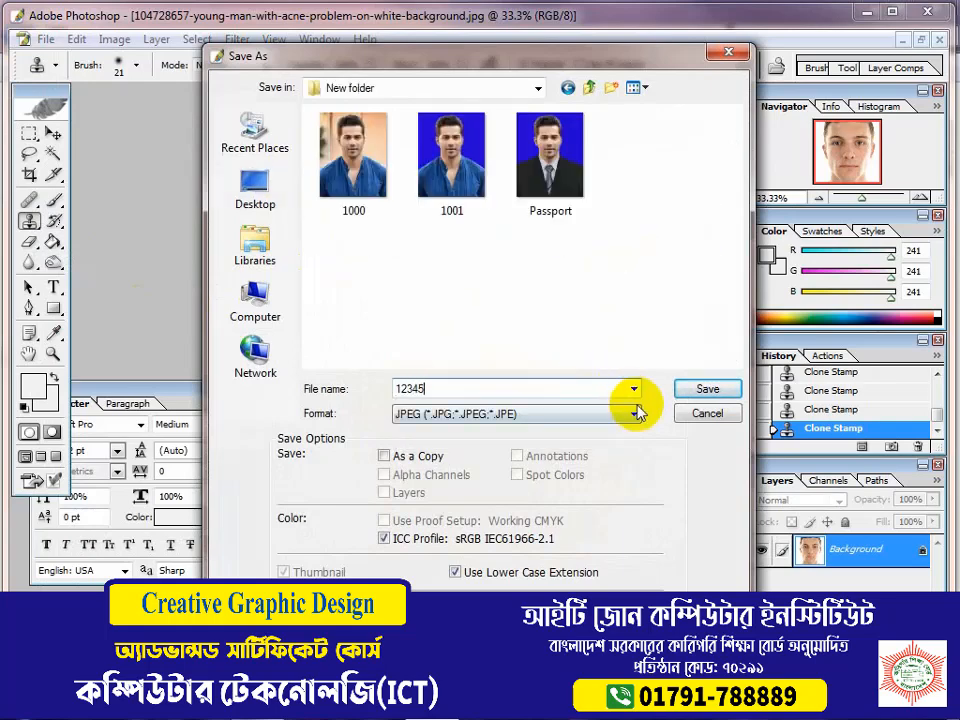
{"action": "left_click", "coordinate": [707, 389]}
{"action": "left_click", "coordinate": [619, 226]}
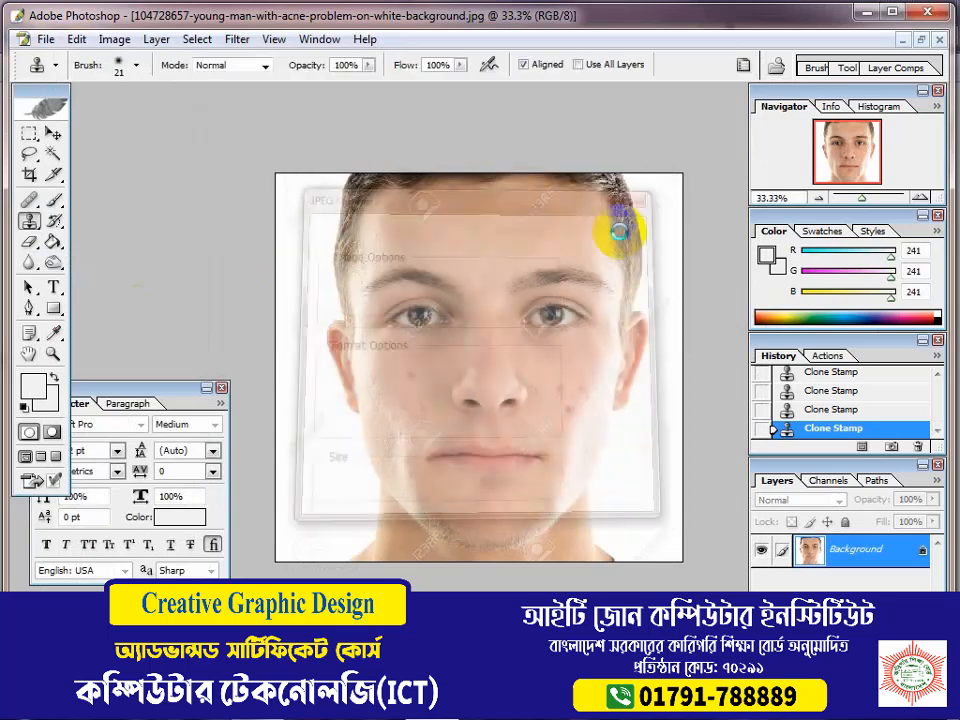